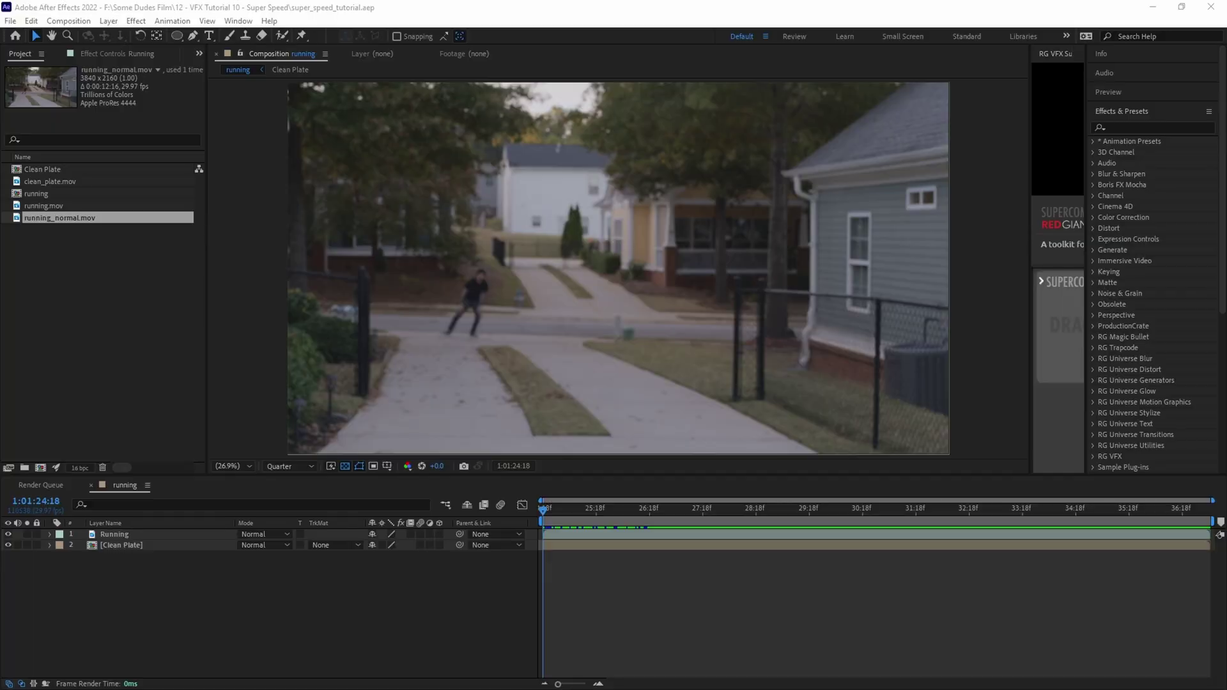
# - Split the Running layer at 1:01:27:08, then split the later piece again at 1:01:33:09
pyautogui.click(8, 535)
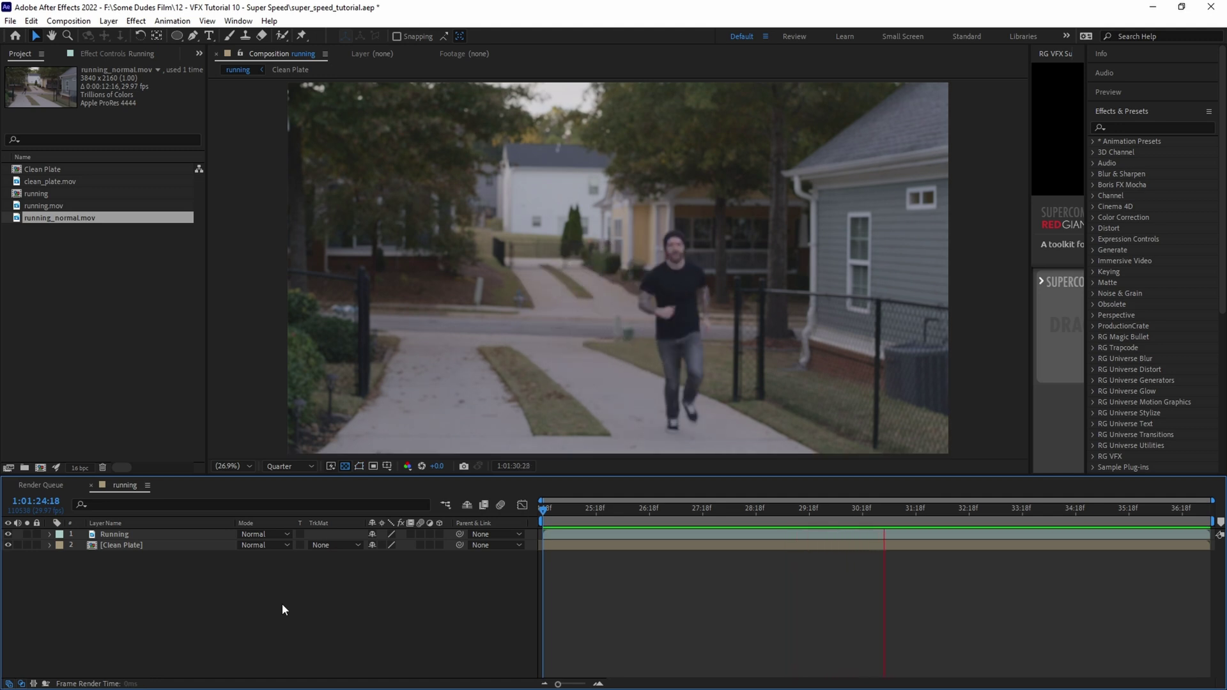
pyautogui.moveTo(676, 511); pyautogui.dragTo(687, 513)
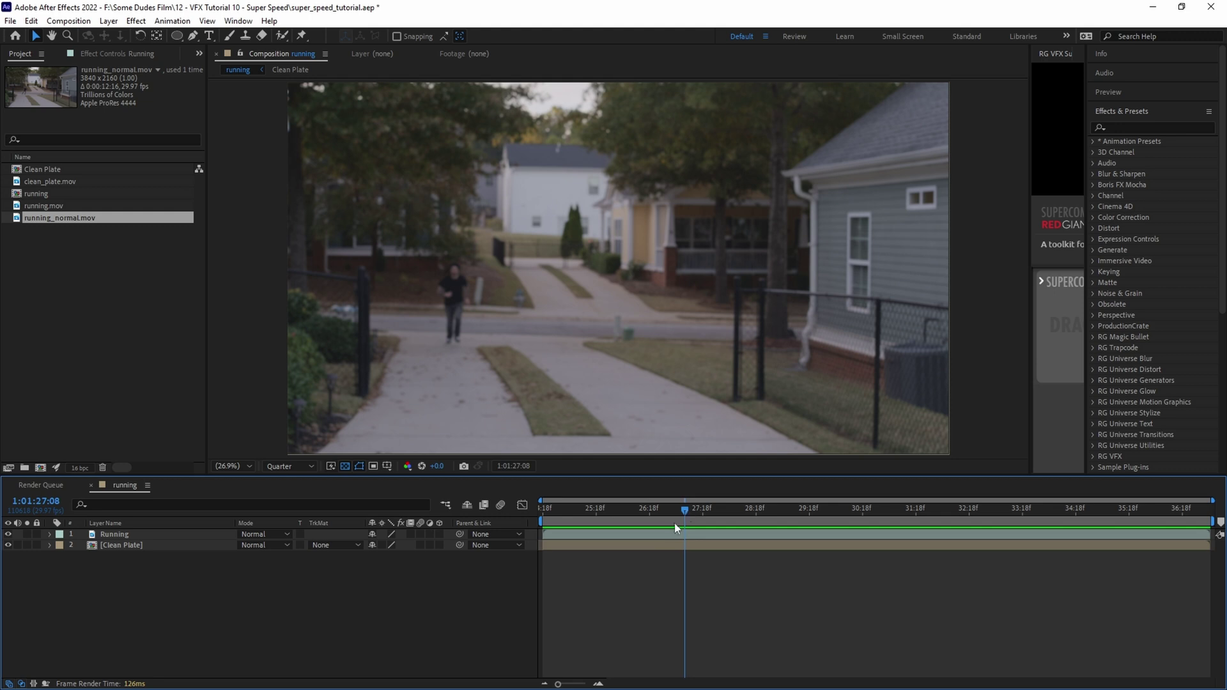
pyautogui.click(666, 531)
pyautogui.hotkey('ctrl', 'shift', 'd')
pyautogui.moveTo(684, 511); pyautogui.dragTo(1004, 519)
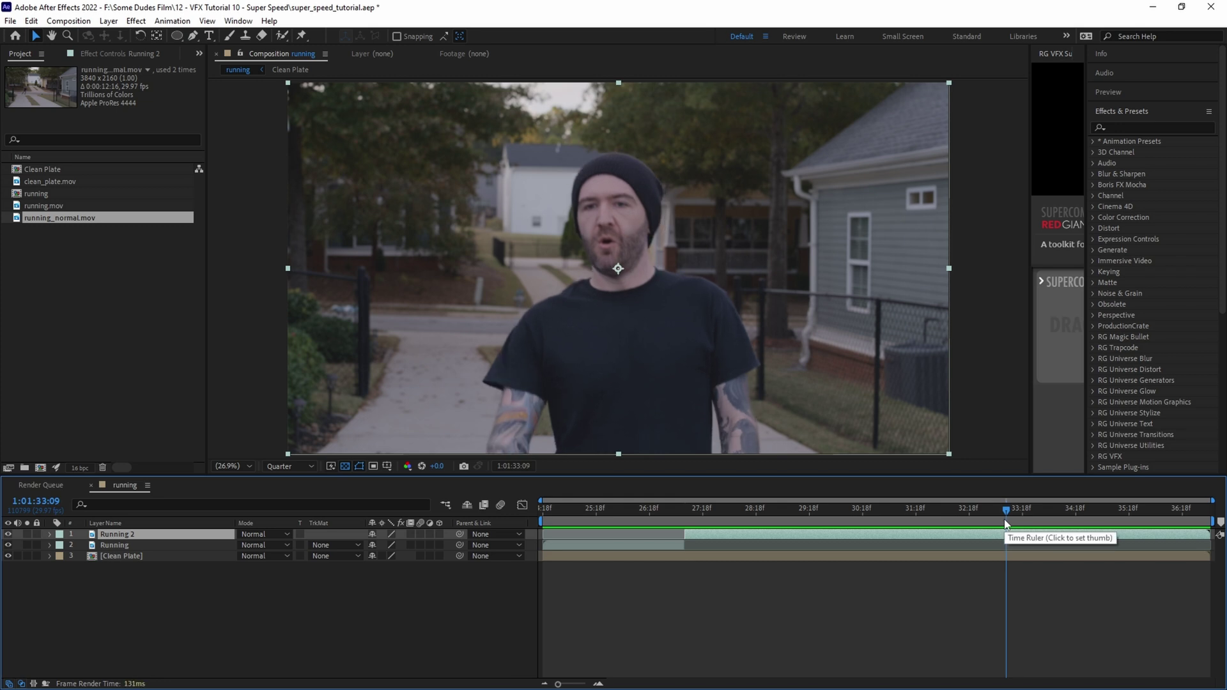
pyautogui.hotkey('ctrl', 'shift', 'd')
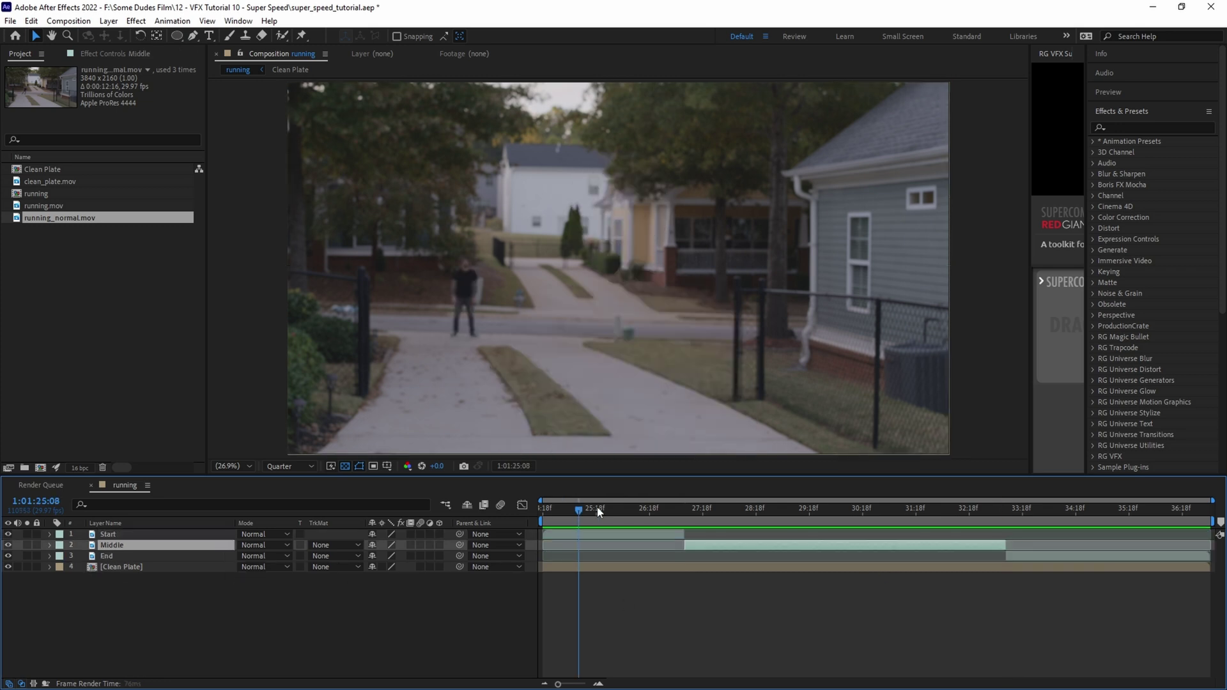
# - Apply Freeze Frame to the Middle layer at its first frame, 1:01:27:08
pyautogui.moveTo(596, 509); pyautogui.dragTo(568, 502)
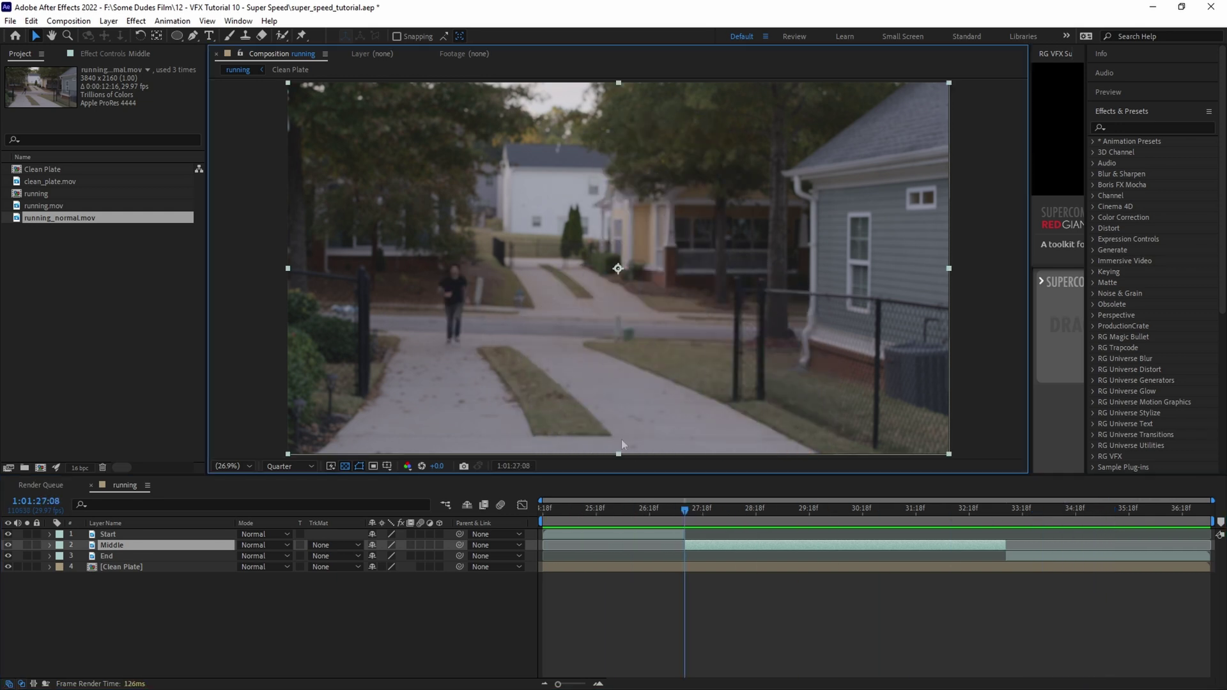
pyautogui.rightClick(694, 544)
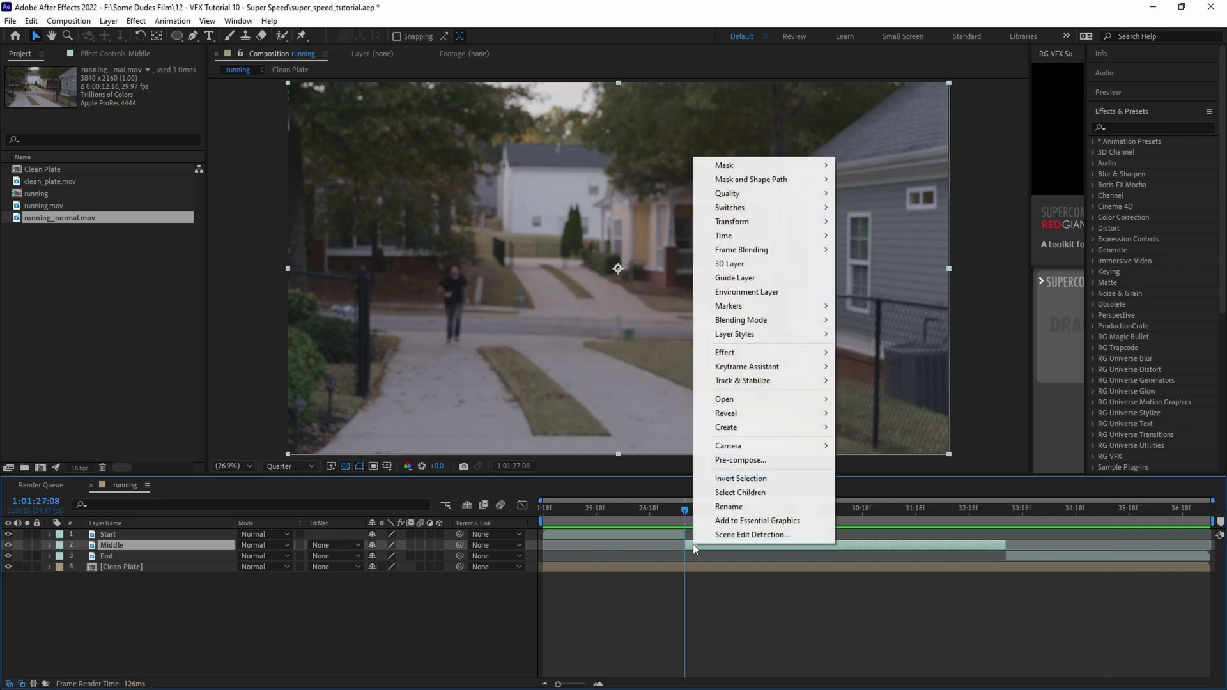
pyautogui.moveTo(744, 229)
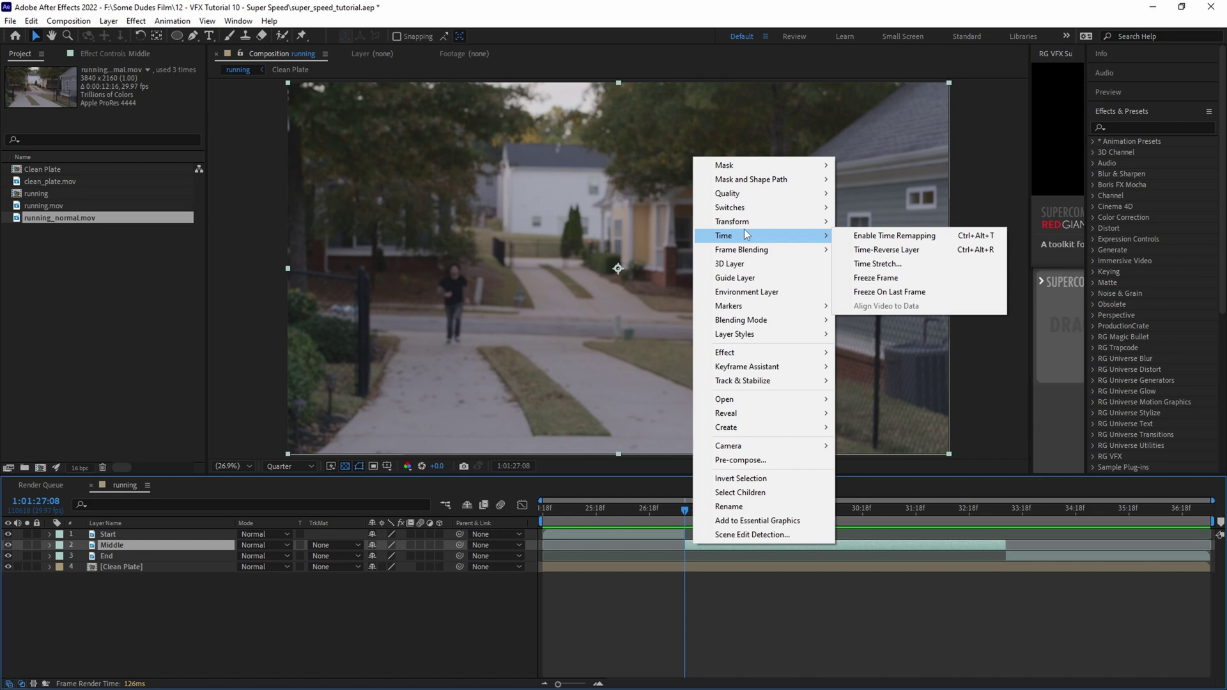
pyautogui.click(899, 278)
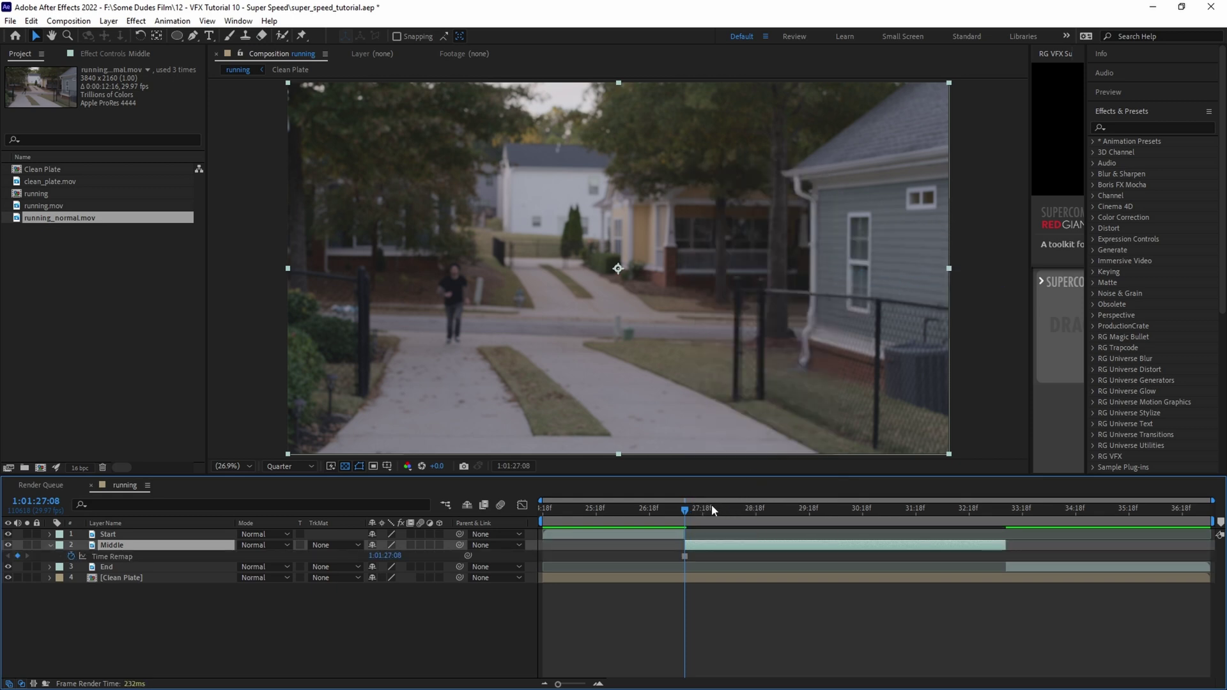
pyautogui.press('i')
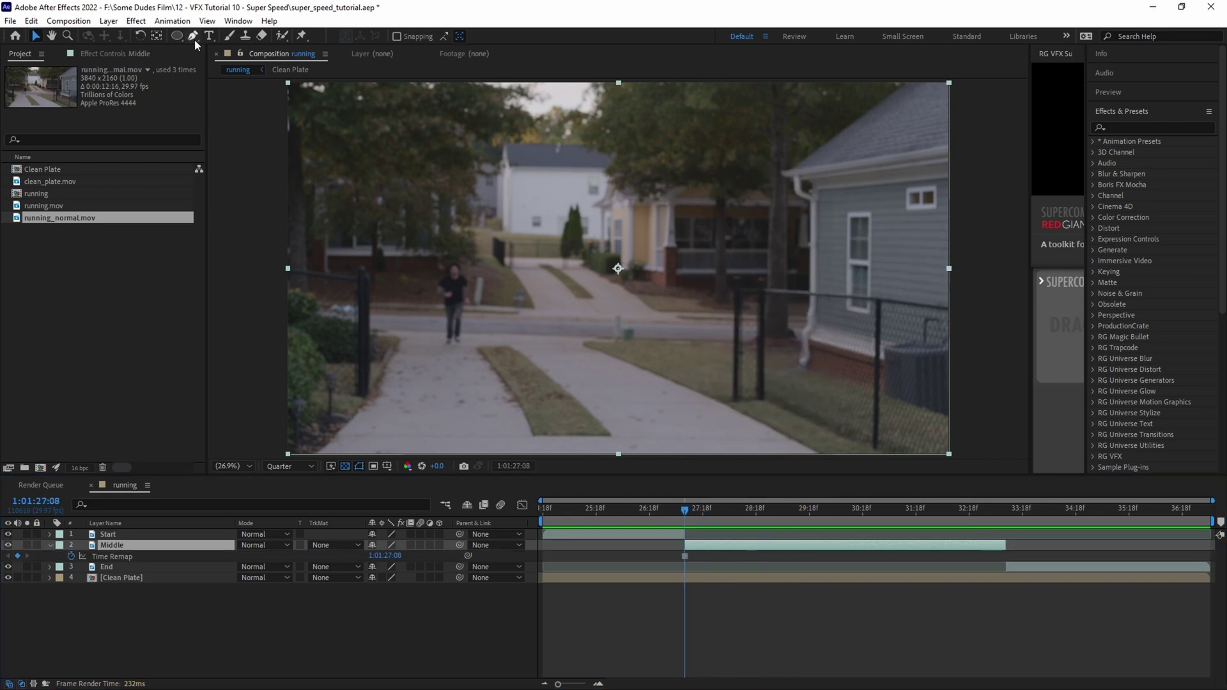
# - Draw a mask with the Pen tool closely around the frozen runner on the Middle layer
pyautogui.click(193, 37)
pyautogui.scroll(4, 441, 335)
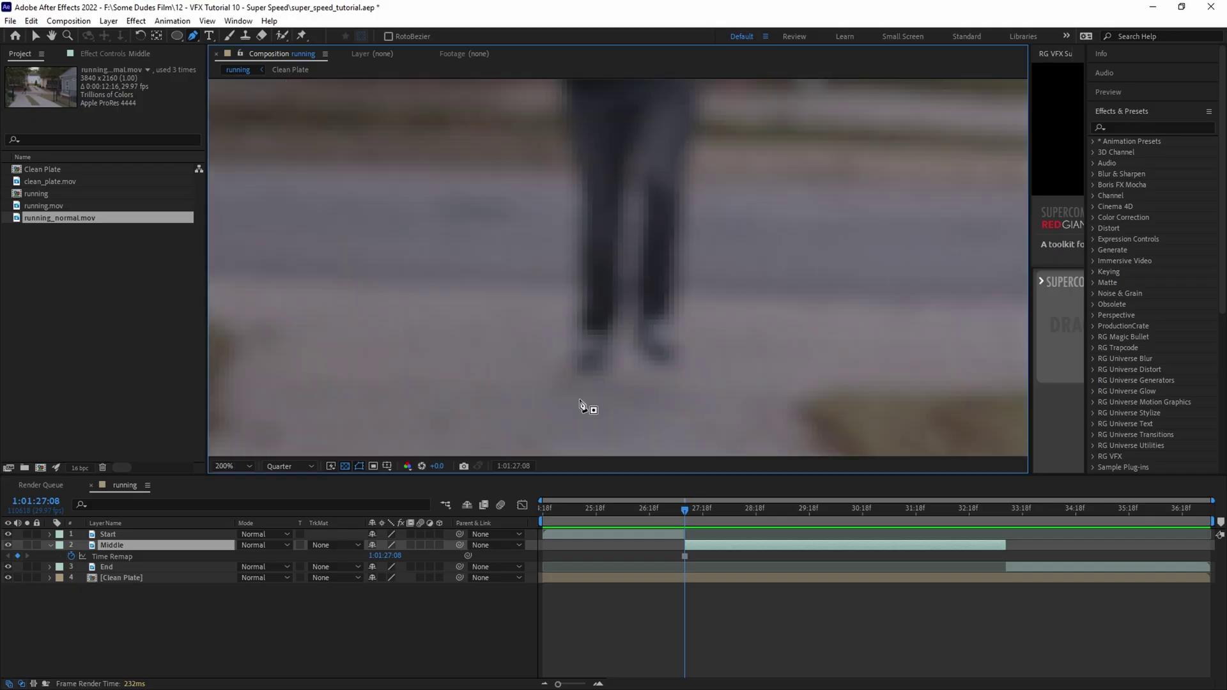
pyautogui.click(583, 404)
pyautogui.click(520, 274)
pyautogui.click(493, 250)
pyautogui.click(635, 98)
pyautogui.click(662, 129)
pyautogui.click(659, 262)
pyautogui.click(663, 313)
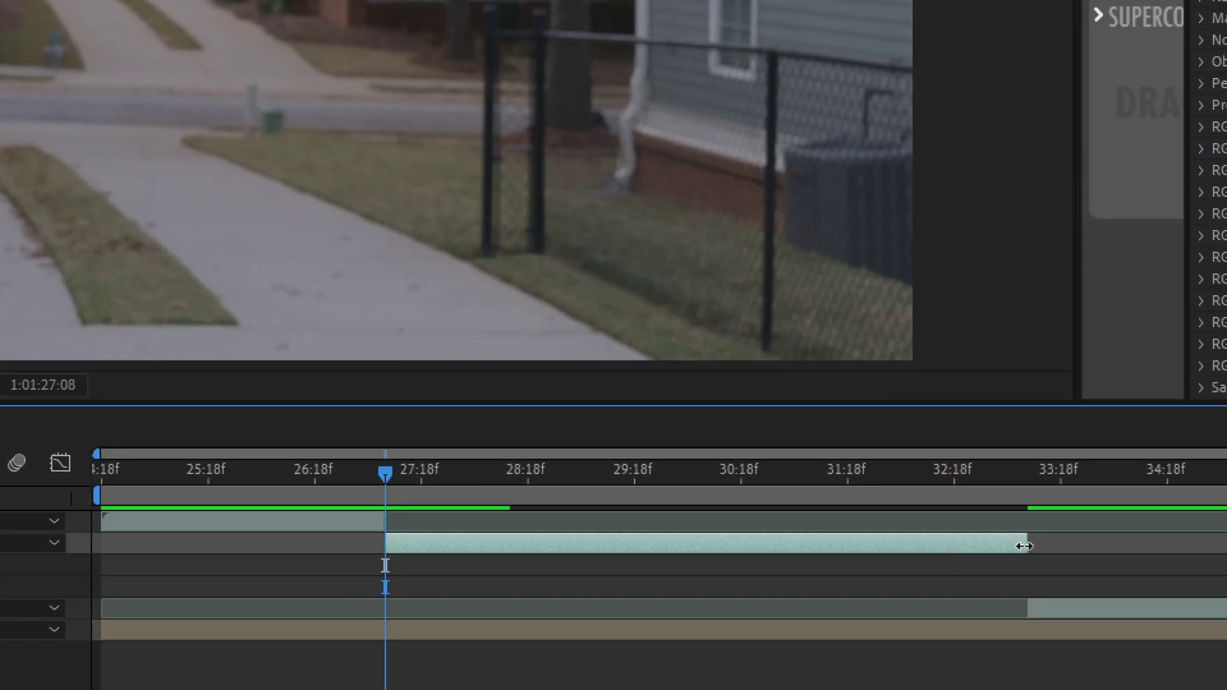
# - Shorten the Middle layer to a few frames, ending it at 1:01:27:11
pyautogui.moveTo(1024, 546); pyautogui.dragTo(438, 542)
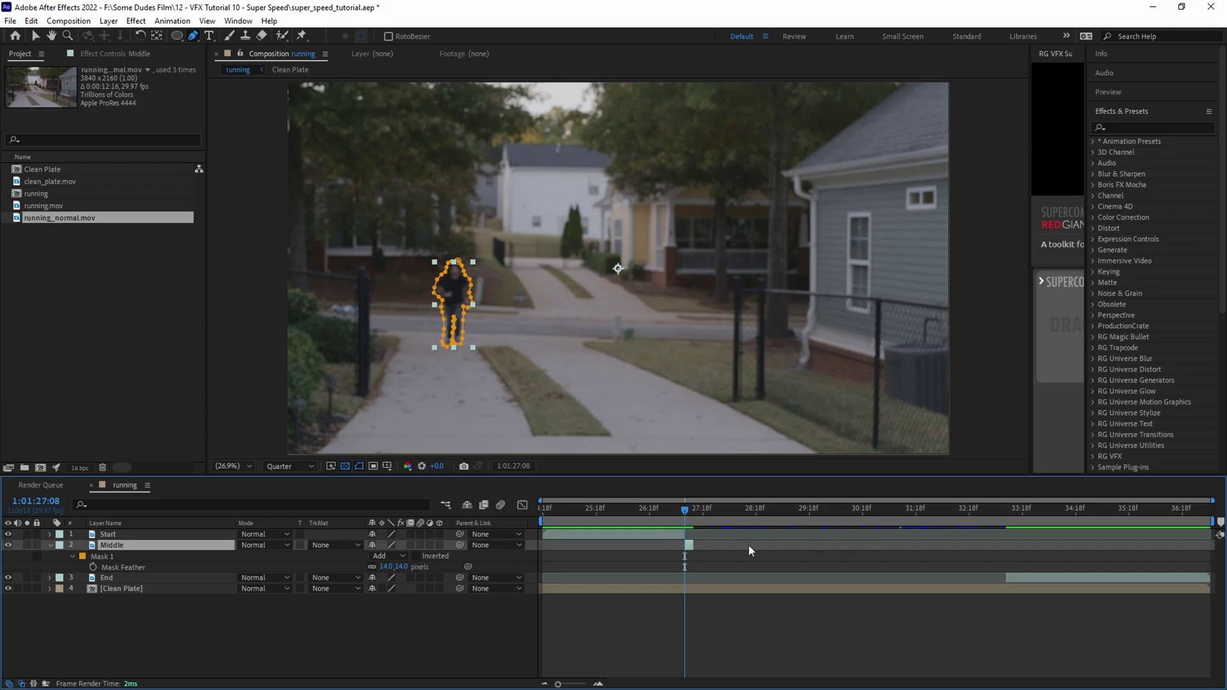
pyautogui.scroll(8, 702, 544)
pyautogui.moveTo(677, 566); pyautogui.dragTo(941, 597)
pyautogui.press('pagedown')
pyautogui.press('pagedown')
pyautogui.press('pagedown')
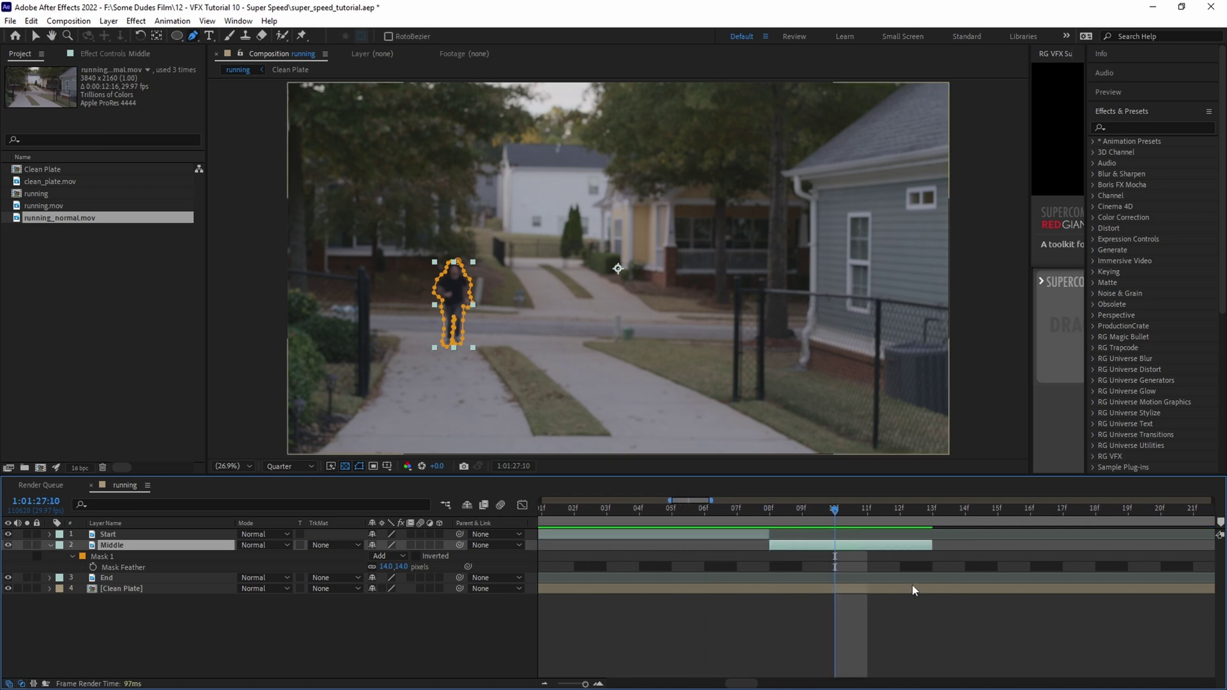
pyautogui.hotkey('alt', ']')
# - Slide the End layer earlier so it starts at 1:01:27:12, directly after the Middle layer
pyautogui.press('pagedown')
pyautogui.press(';')
pyautogui.click(1026, 577)
pyautogui.moveTo(1027, 578); pyautogui.dragTo(941, 579)
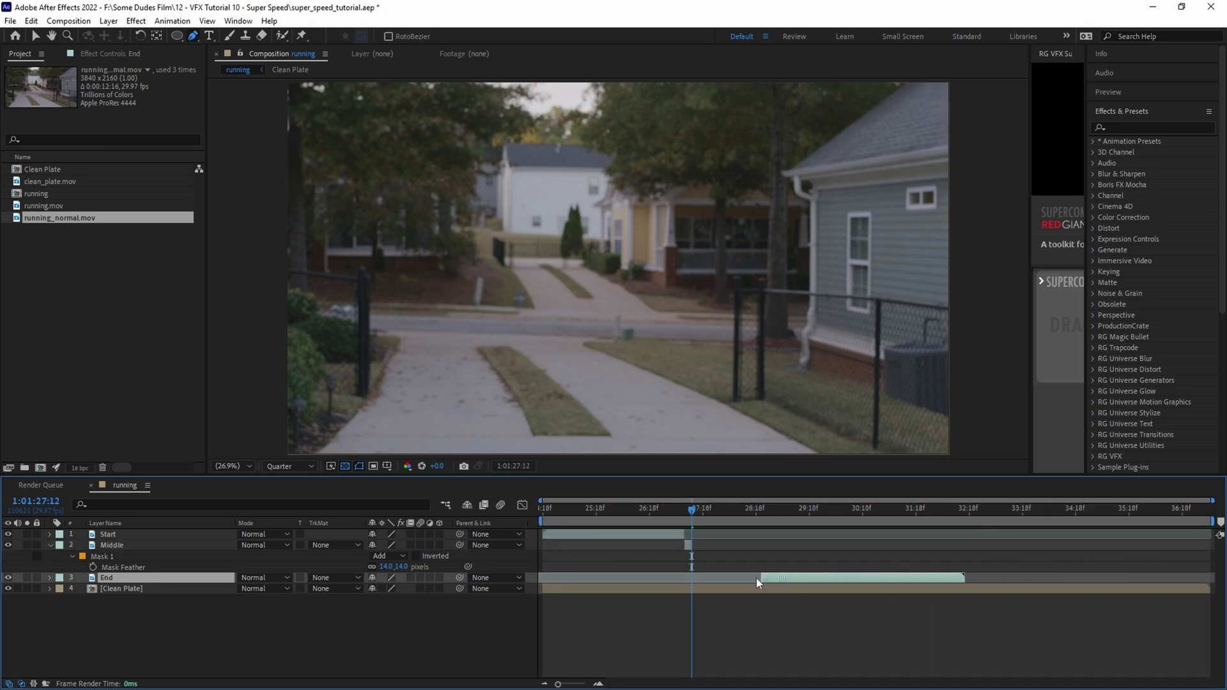
pyautogui.moveTo(757, 578); pyautogui.dragTo(753, 579)
pyautogui.press(';')
pyautogui.press('pageup')
pyautogui.press('pagedown')
pyautogui.press('pageup')
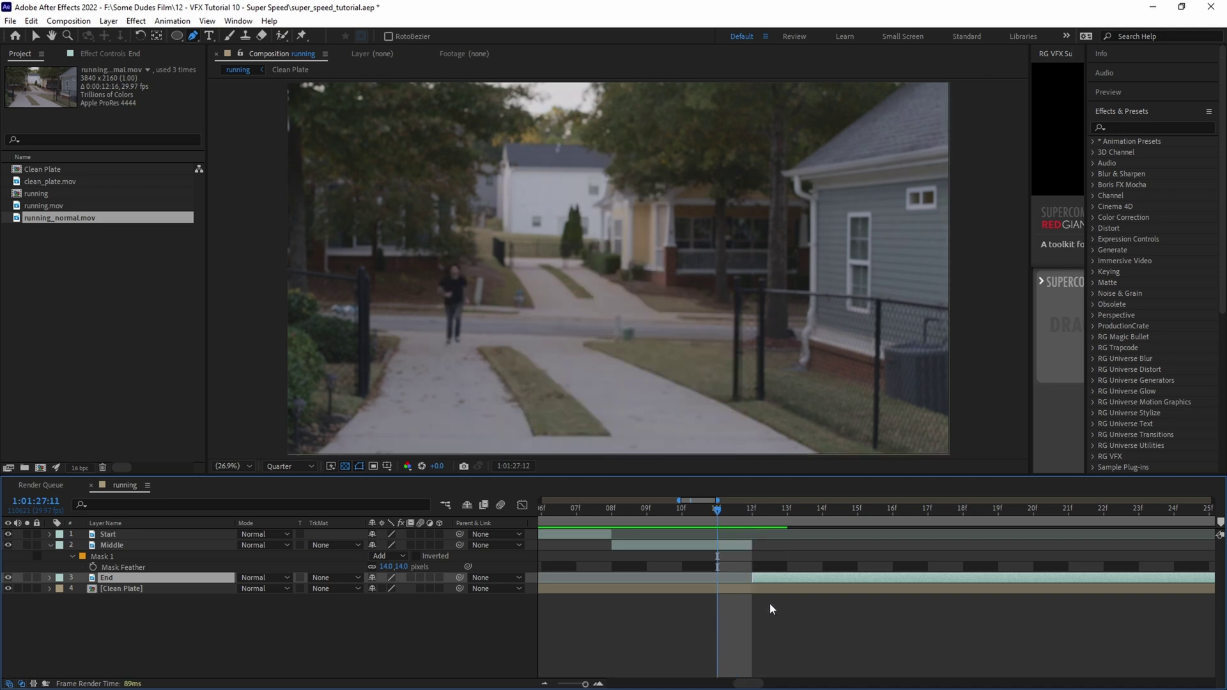
pyautogui.press('pagedown')
# - Trim the running composition to a work area that ends at 1:01:31:06
pyautogui.scroll(-6, 769, 603)
pyautogui.click(1053, 512)
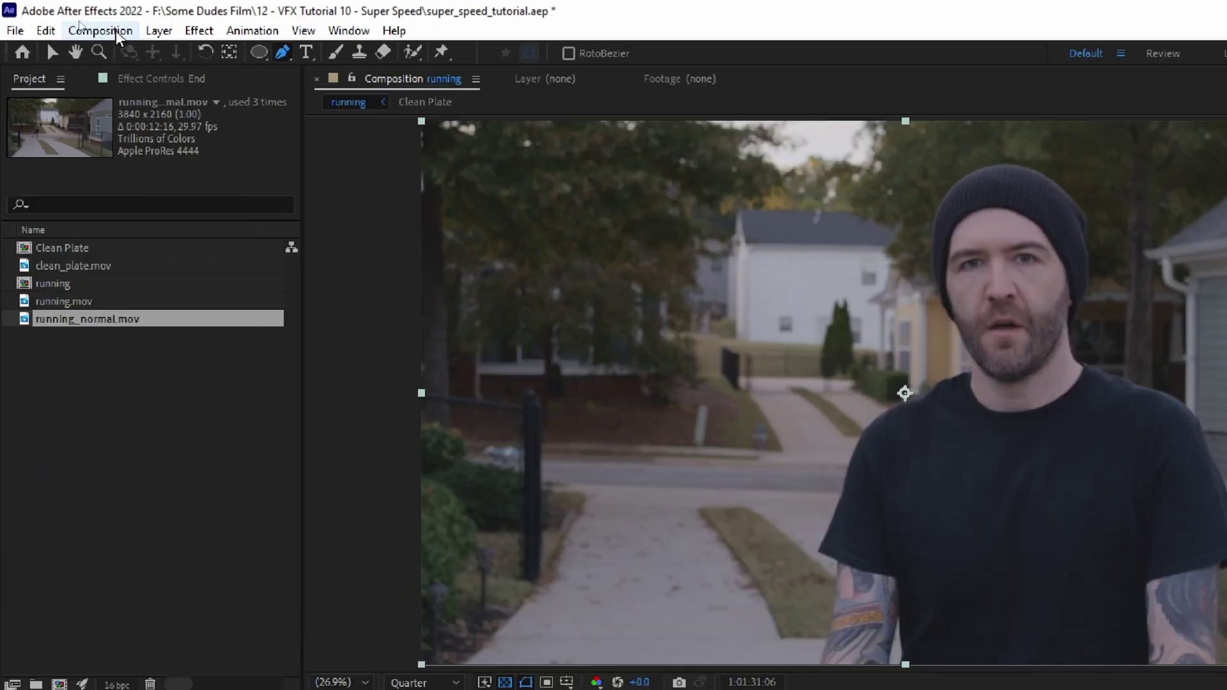
pyautogui.click(79, 20)
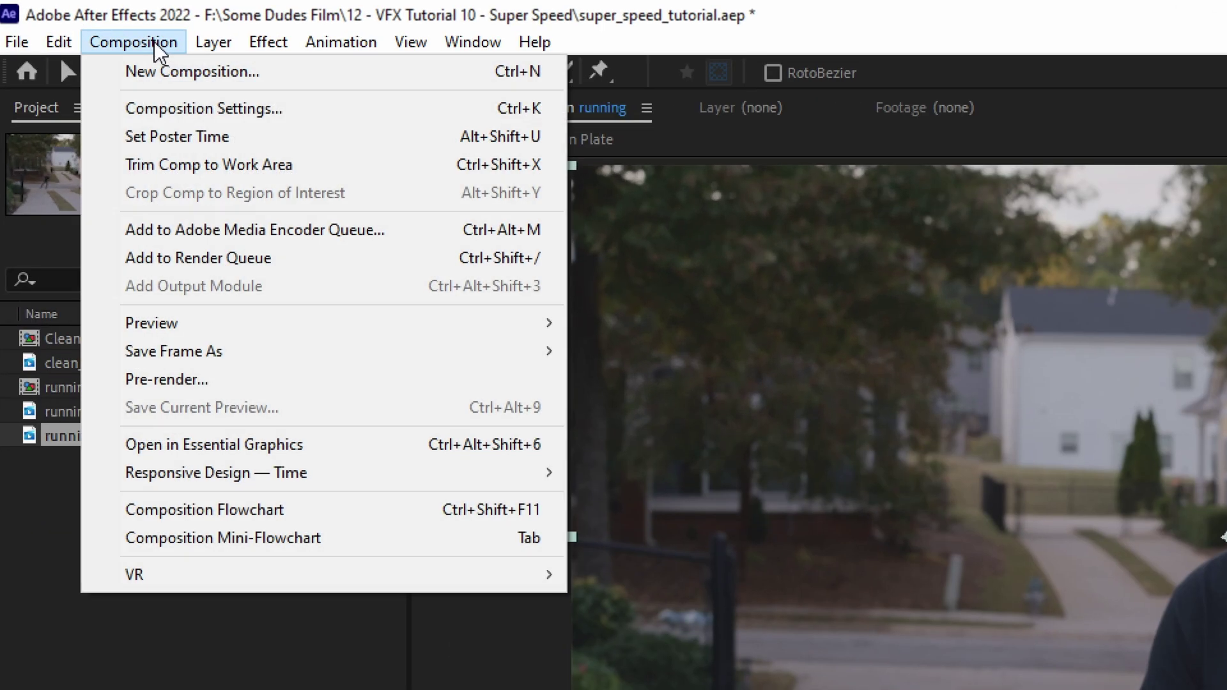
pyautogui.click(161, 167)
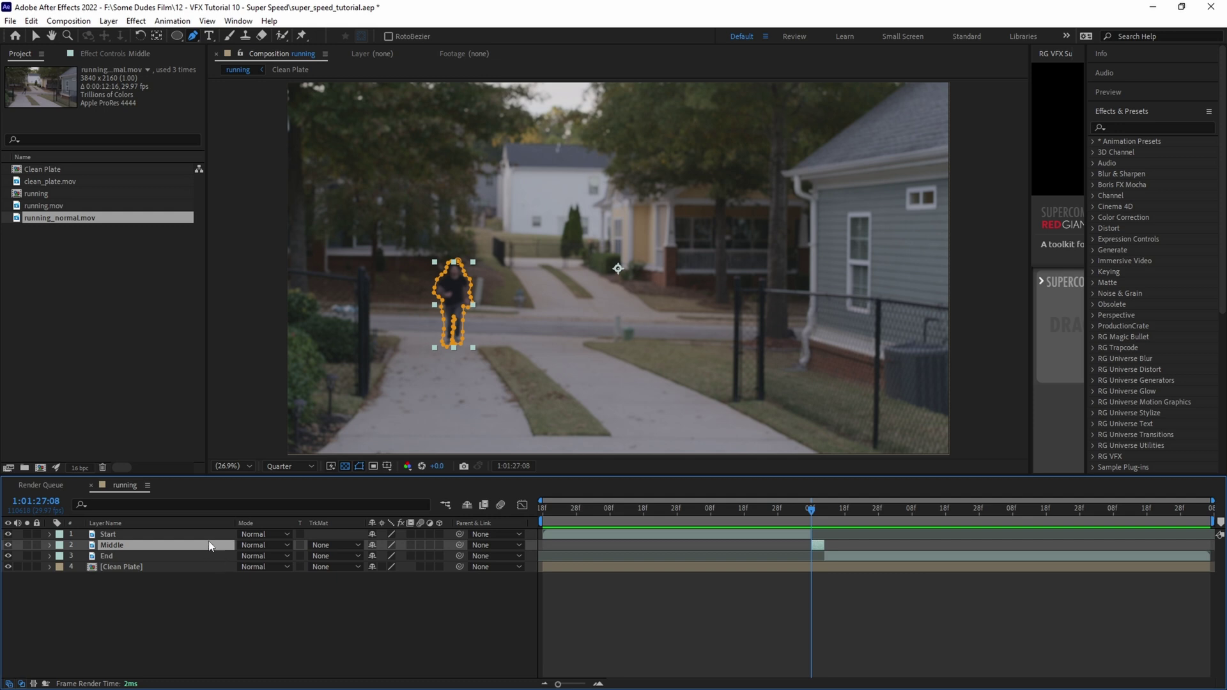
# - Add starting Position and Scale keyframes to the Middle layer at 1:01:27:08
pyautogui.press('p')
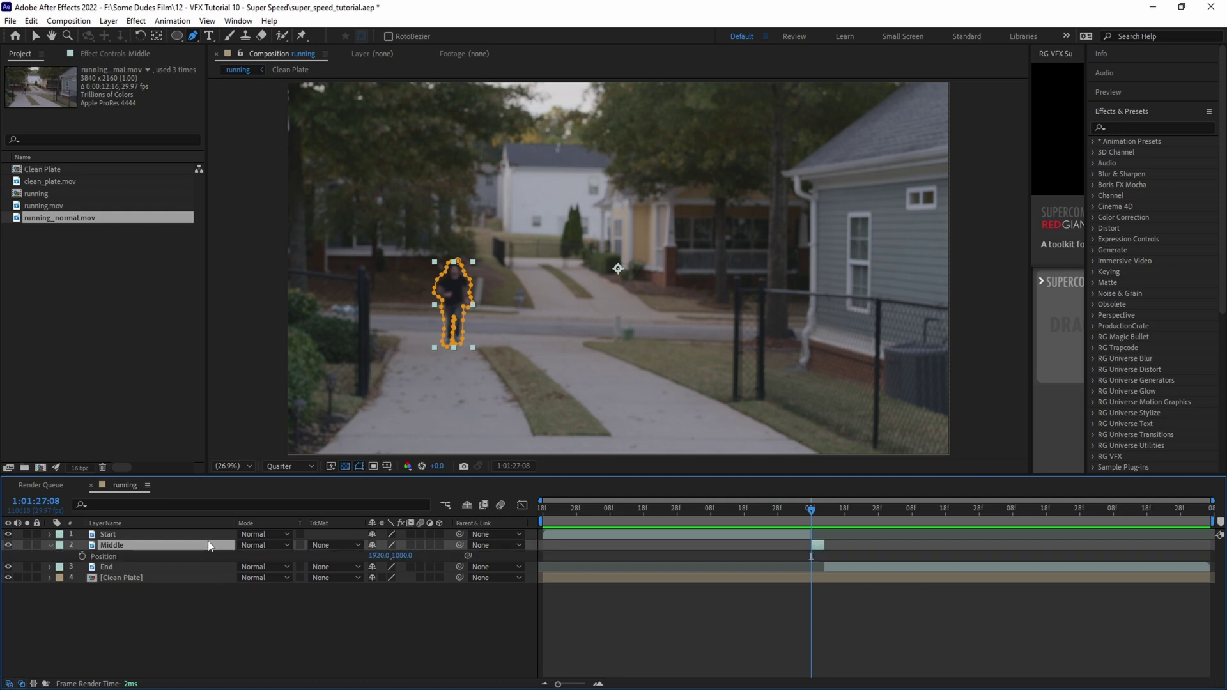
pyautogui.hotkey('shift', 's')
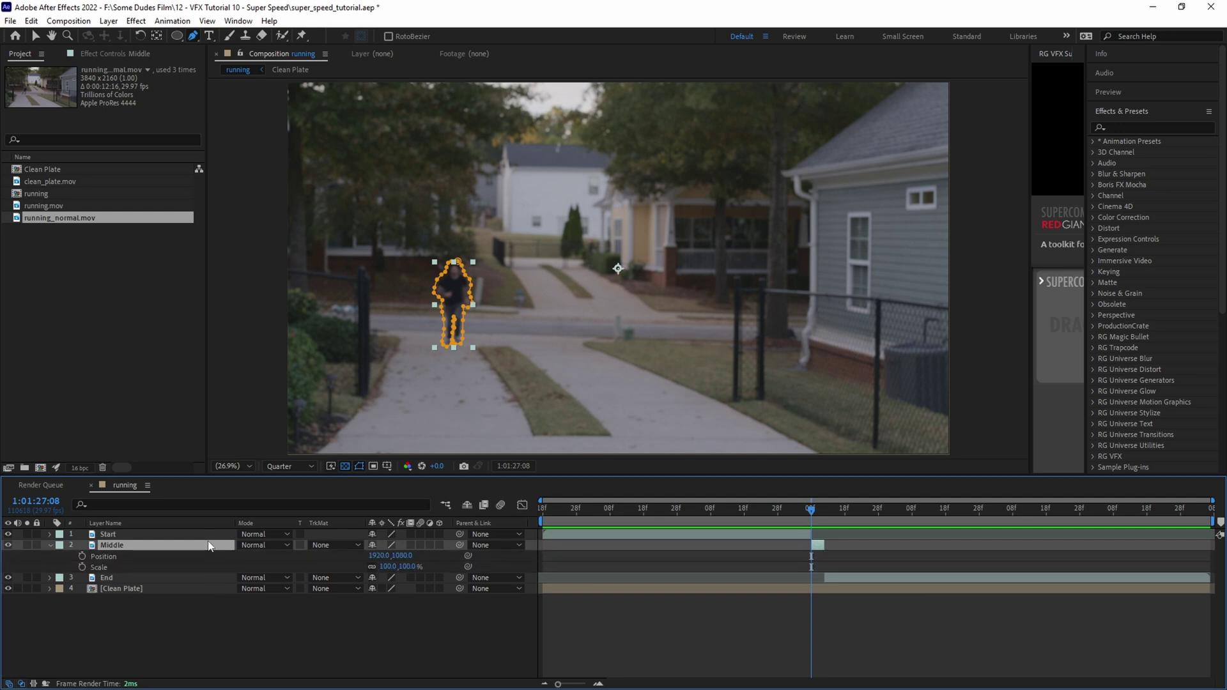
pyautogui.press(';')
pyautogui.click(82, 568)
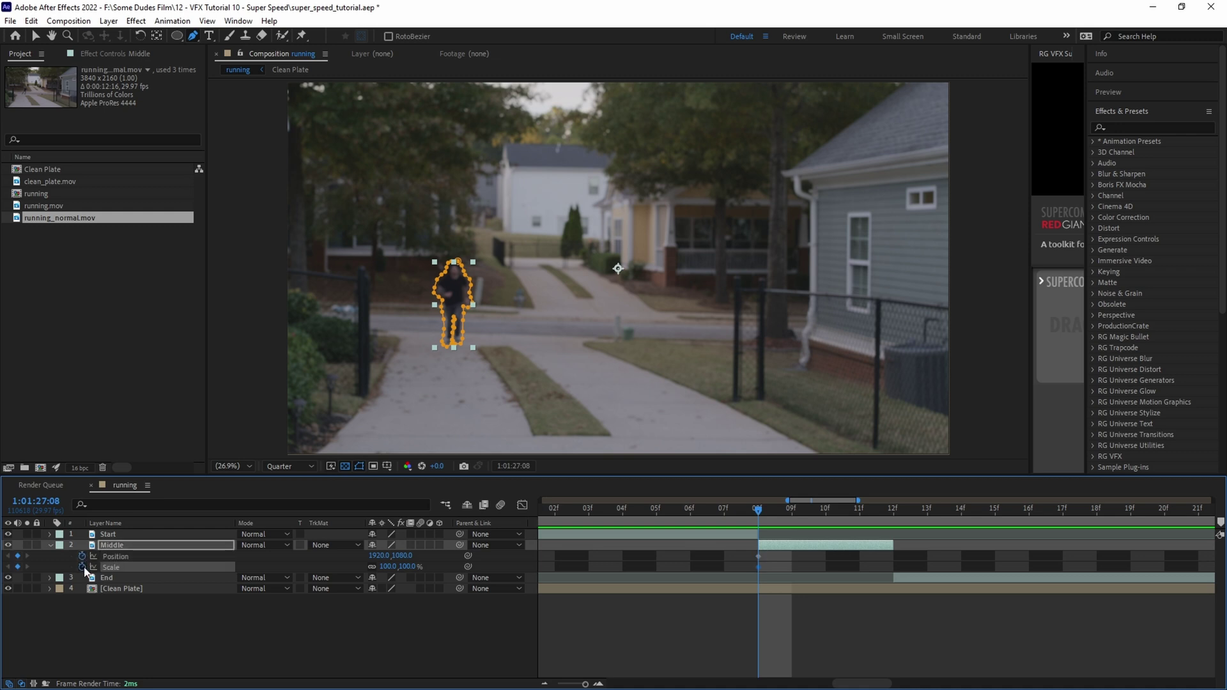
# - At 1:01:27:11, scale the Middle layer to 753% and move it to about 9370.6, 790.5 to match the runner's end position
pyautogui.press('pagedown')
pyautogui.press('pagedown')
pyautogui.press('pagedown')
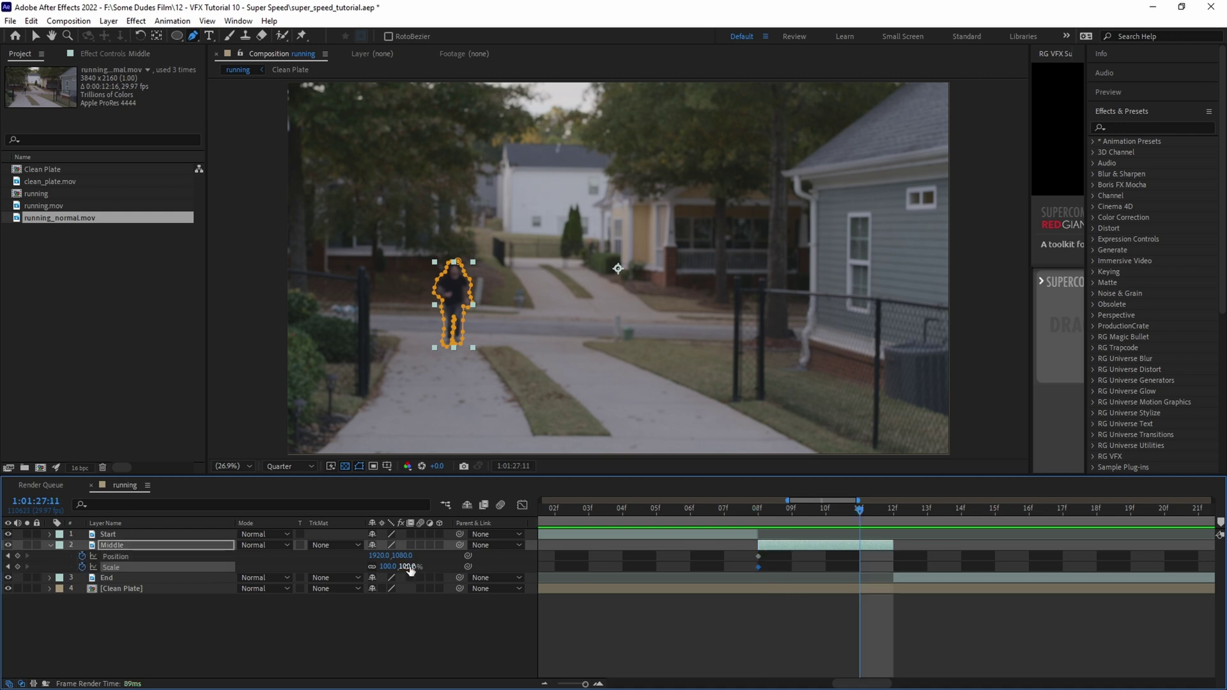
pyautogui.moveTo(409, 568); pyautogui.dragTo(433, 568)
pyautogui.moveTo(380, 556); pyautogui.dragTo(584, 557)
pyautogui.press('v')
pyautogui.moveTo(391, 358); pyautogui.dragTo(666, 358)
pyautogui.moveTo(391, 568); pyautogui.dragTo(493, 567)
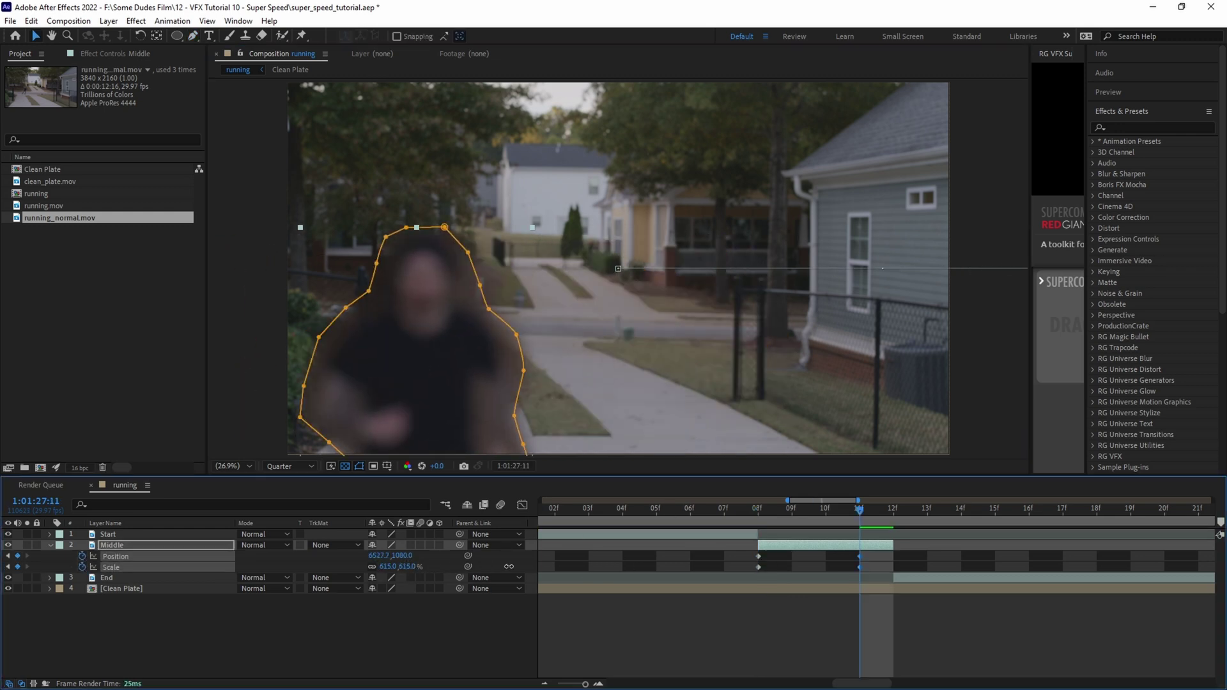
pyautogui.moveTo(419, 391); pyautogui.dragTo(679, 391)
pyautogui.moveTo(391, 568); pyautogui.dragTo(477, 568)
pyautogui.moveTo(476, 409); pyautogui.dragTo(676, 384)
pyautogui.press('pagedown')
pyautogui.press('pageup')
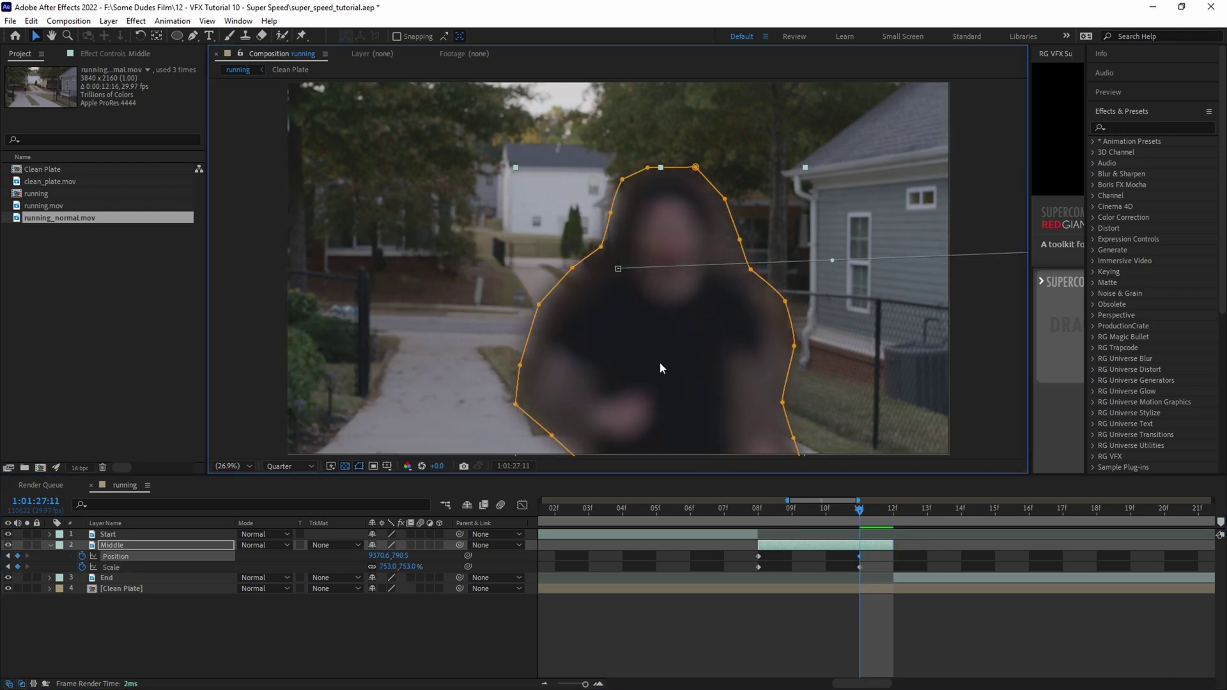
# - Set the Middle layer's mask feather to 39 pixels and its mask expansion to -12 pixels
pyautogui.click(153, 545)
pyautogui.press('f')
pyautogui.moveTo(397, 567); pyautogui.dragTo(422, 568)
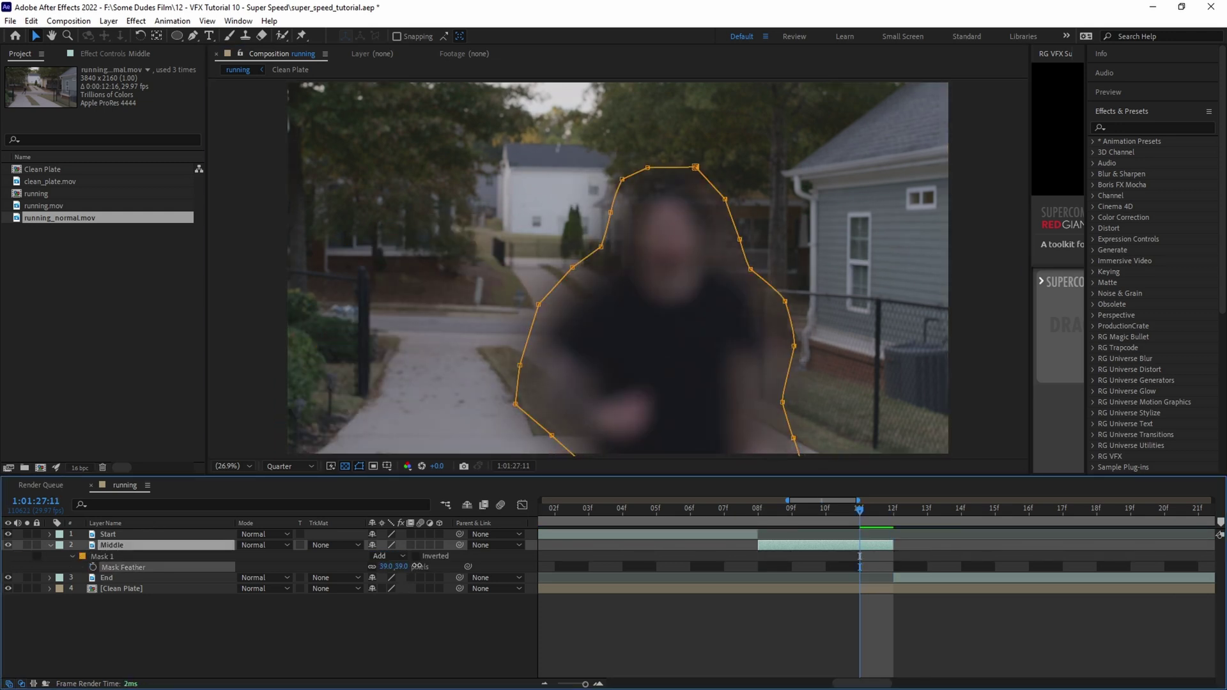
pyautogui.press('m')
pyautogui.press('m')
pyautogui.moveTo(373, 600); pyautogui.dragTo(361, 599)
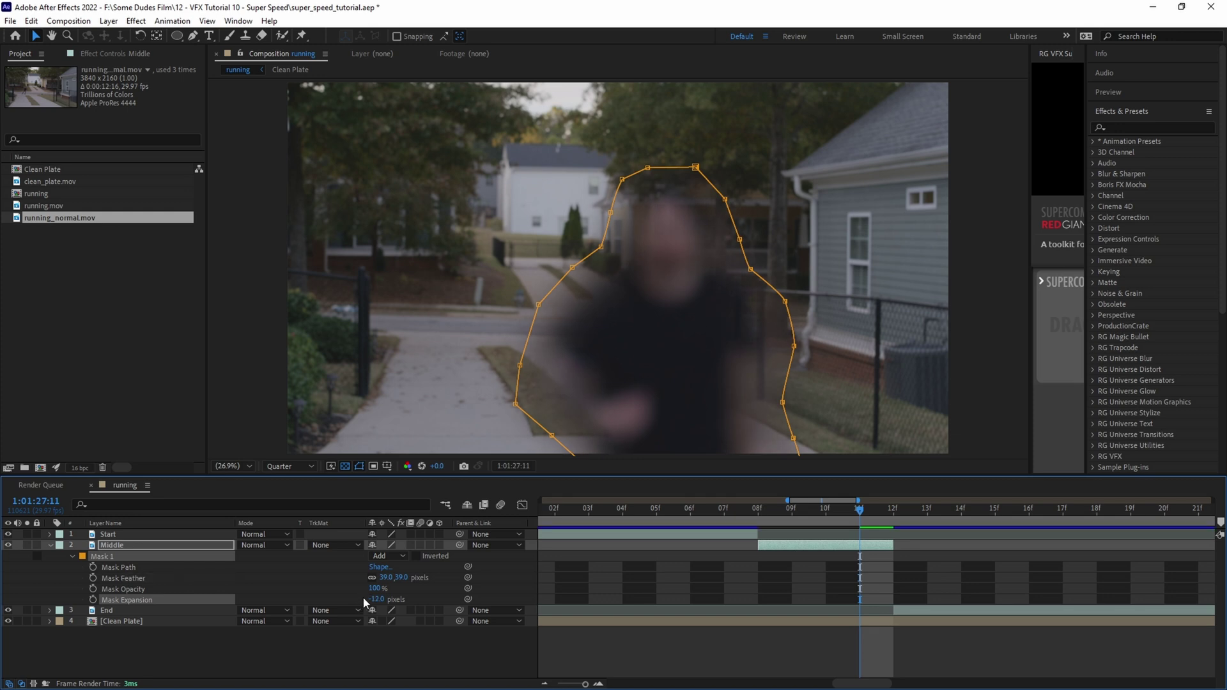
# - At 1:01:27:10, keyframe the Middle layer at position 5957.1, 935.3 and 321.5% scale, swinging the runner towards the fence
pyautogui.click(140, 545)
pyautogui.press('u')
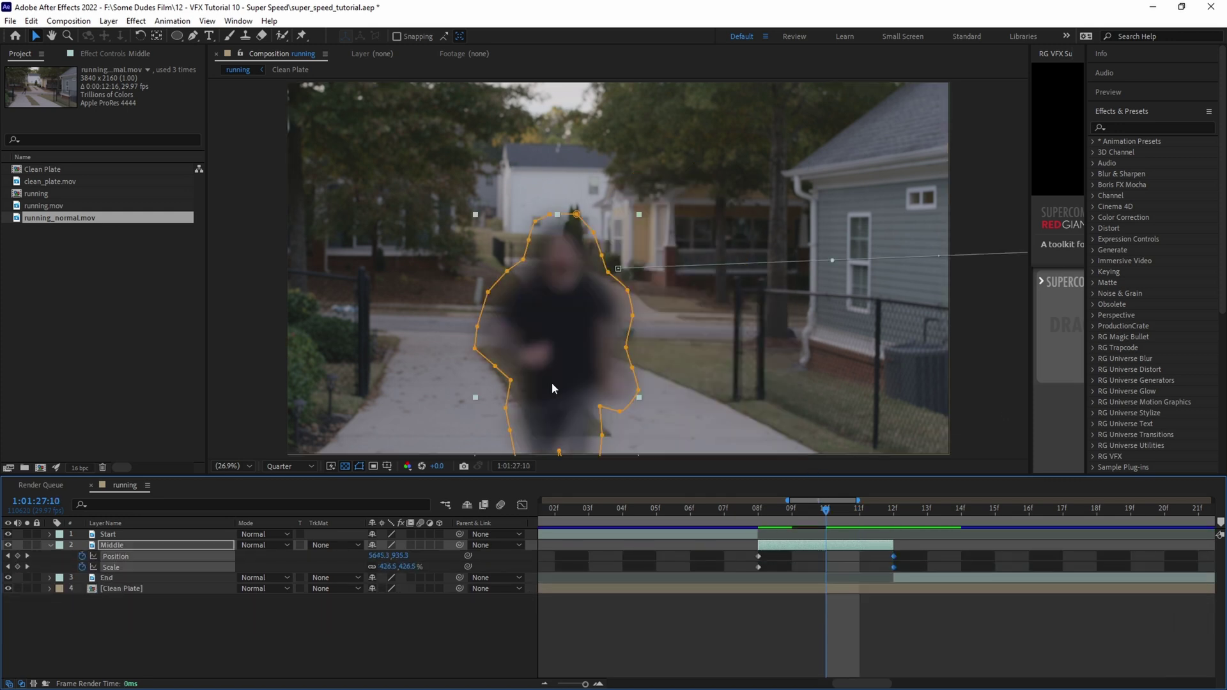
pyautogui.moveTo(551, 383); pyautogui.dragTo(769, 385)
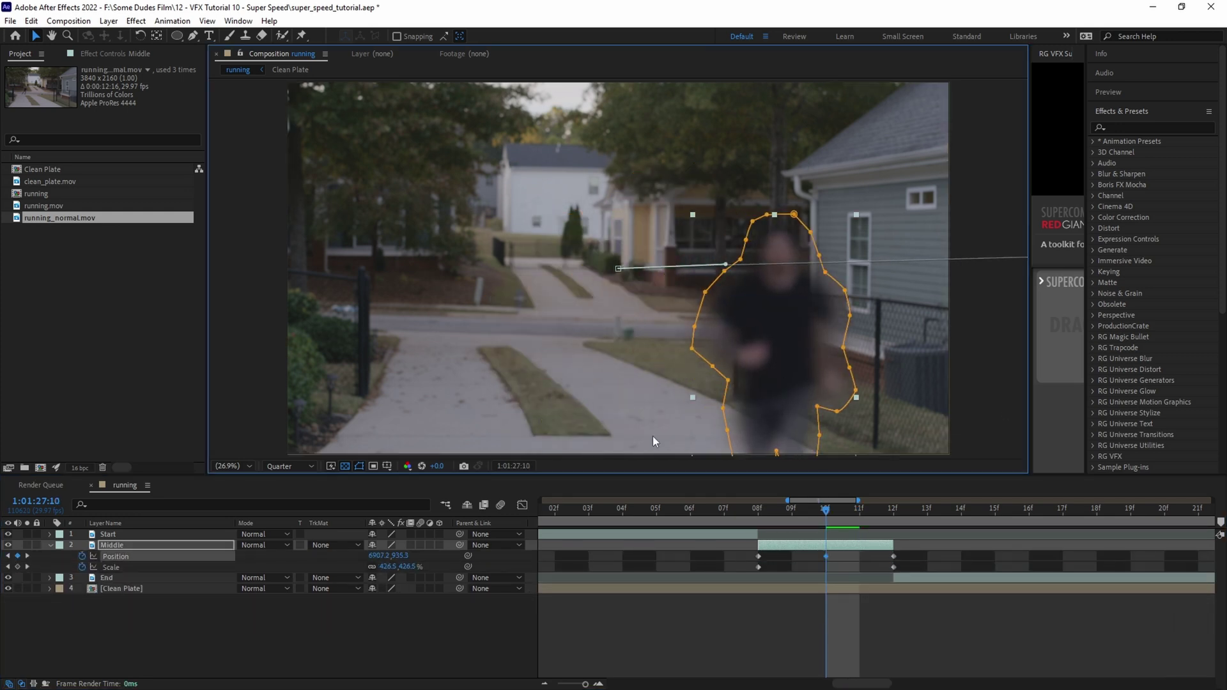
pyautogui.moveTo(403, 567); pyautogui.dragTo(340, 566)
pyautogui.moveTo(926, 306); pyautogui.dragTo(661, 305)
# - Apply Directional Blur to the Middle layer at 1:01:27:08, with direction -65° and a keyframed blur length of 45.1
pyautogui.moveTo(831, 510); pyautogui.dragTo(758, 516)
pyautogui.hotkey('ctrl', 'alt', 't')
pyautogui.hotkey('ctrl', 'space')
pyautogui.write('direct')
pyautogui.press('Return')
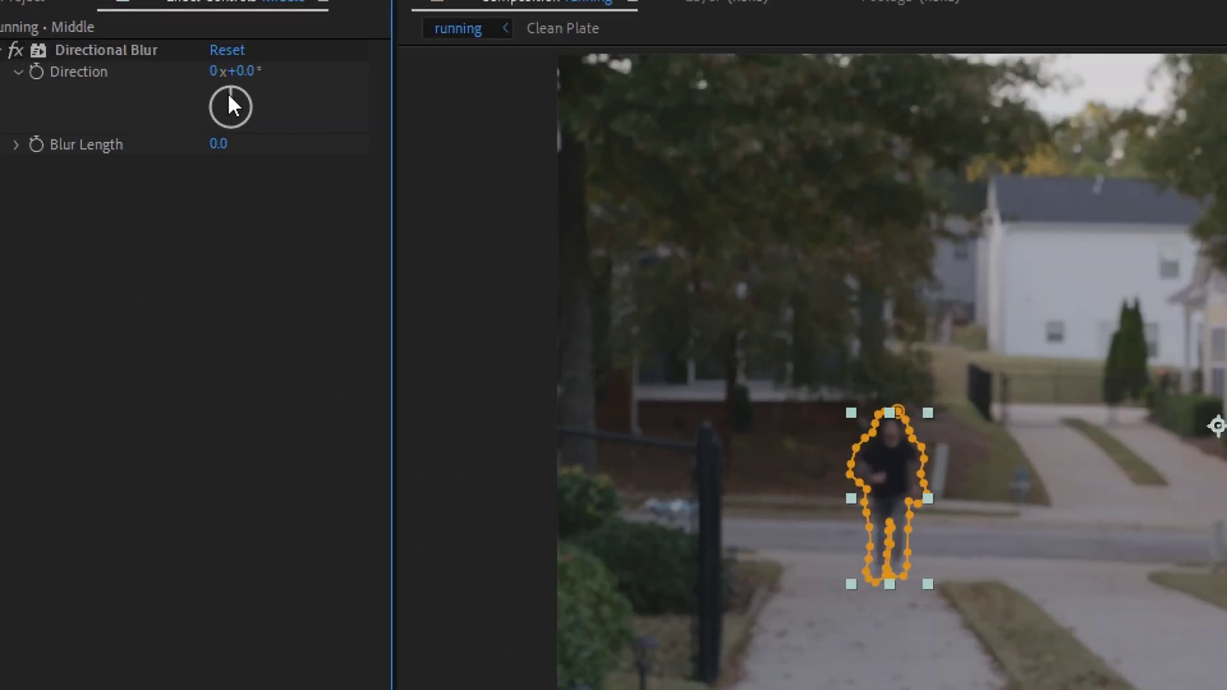
pyautogui.moveTo(227, 92); pyautogui.dragTo(209, 90)
pyautogui.moveTo(221, 144); pyautogui.dragTo(302, 144)
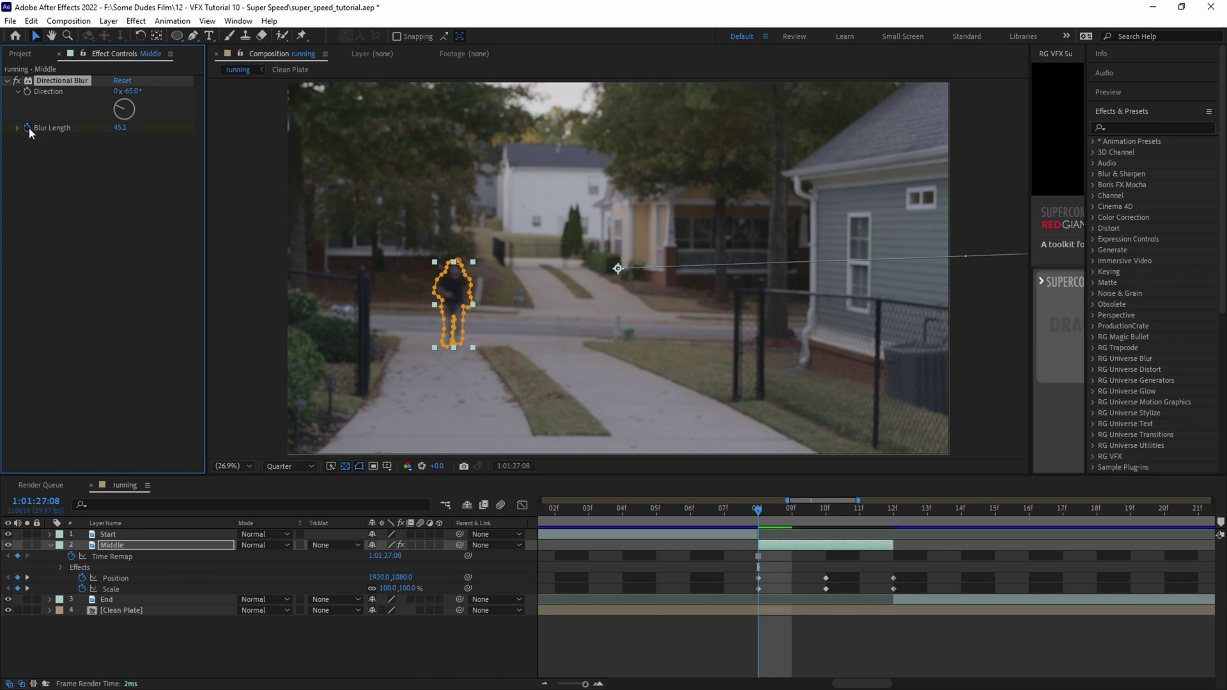
# - Keyframe the Directional Blur length at 122.2 on 1:01:27:10, and add another Blur Length keyframe at 1:01:27:12
pyautogui.moveTo(758, 511); pyautogui.dragTo(826, 510)
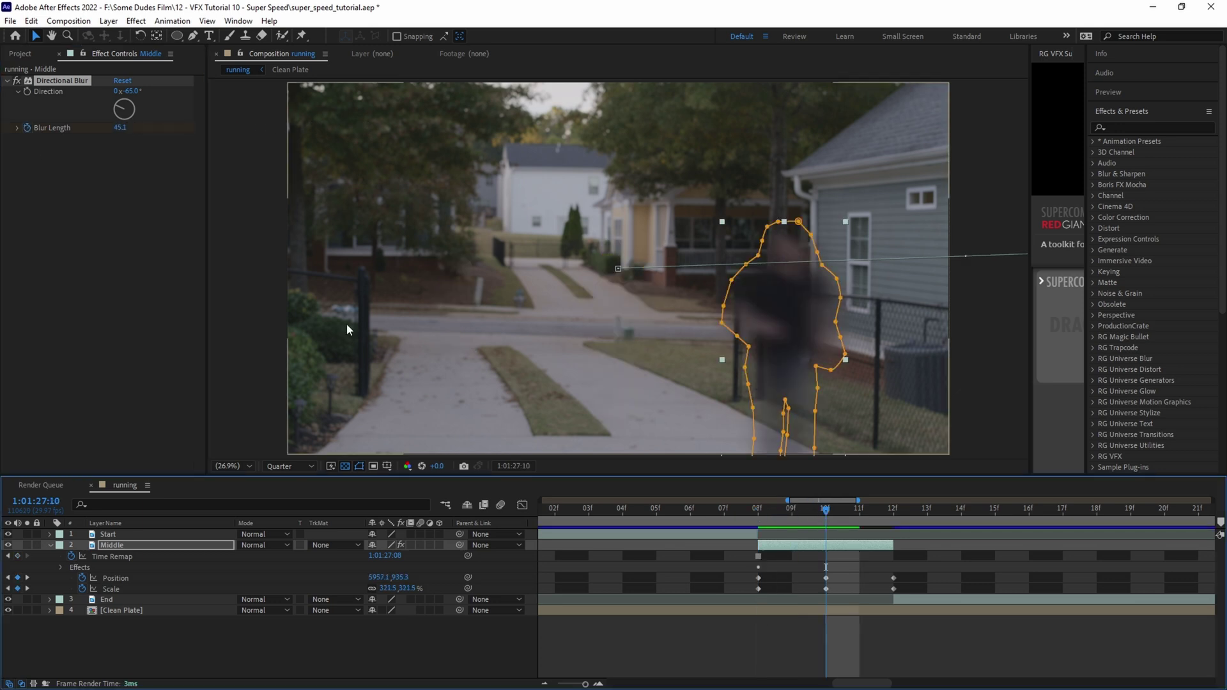
pyautogui.moveTo(121, 127); pyautogui.dragTo(394, 129)
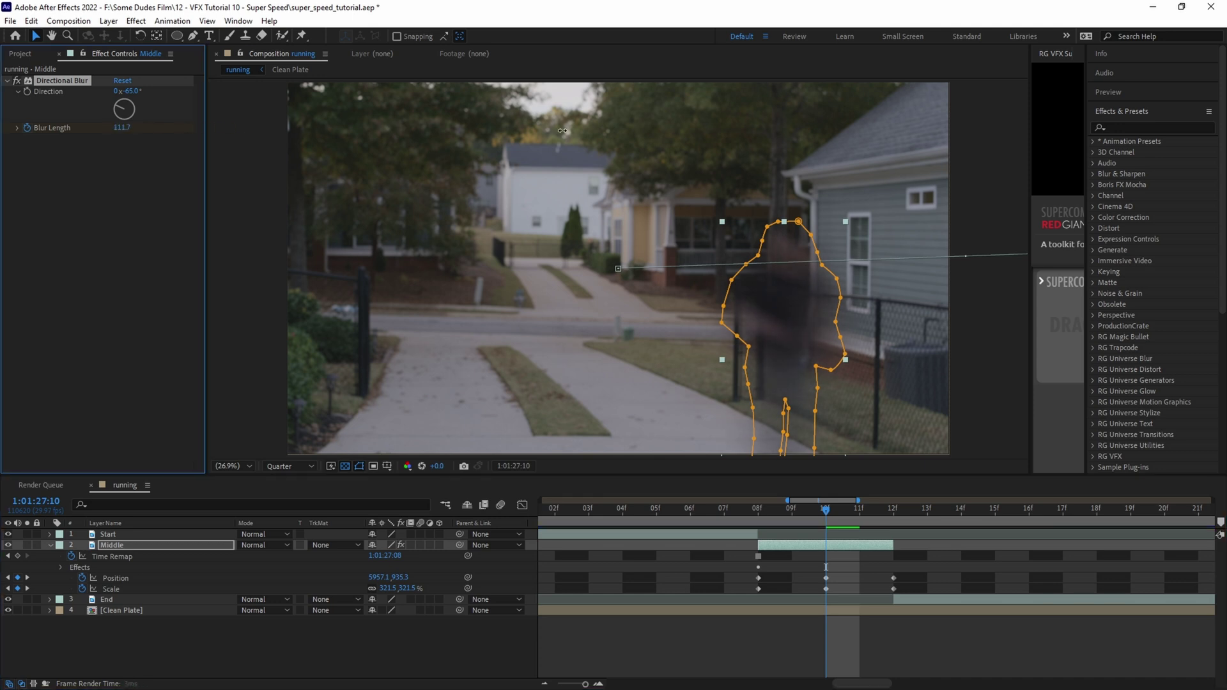
pyautogui.moveTo(828, 514); pyautogui.dragTo(892, 511)
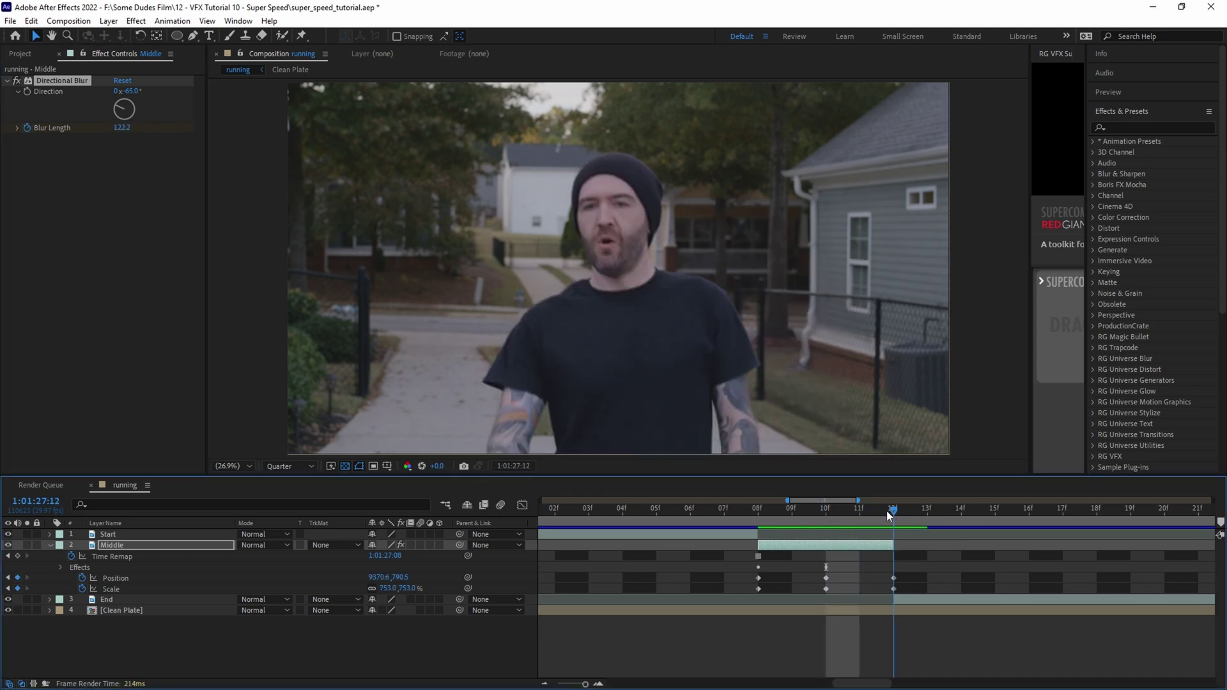
pyautogui.click(122, 128)
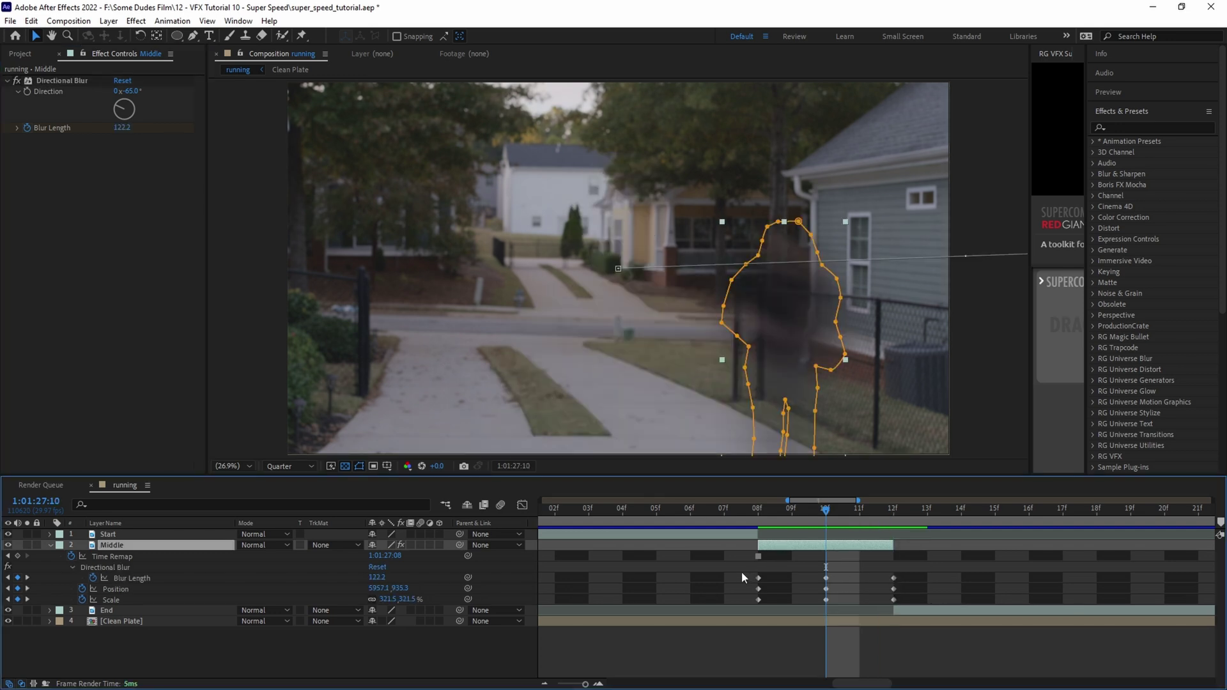
# - Apply Easy Ease to all Blur Length, Position and Scale keyframes on the Middle layer
pyautogui.moveTo(742, 571); pyautogui.dragTo(924, 600)
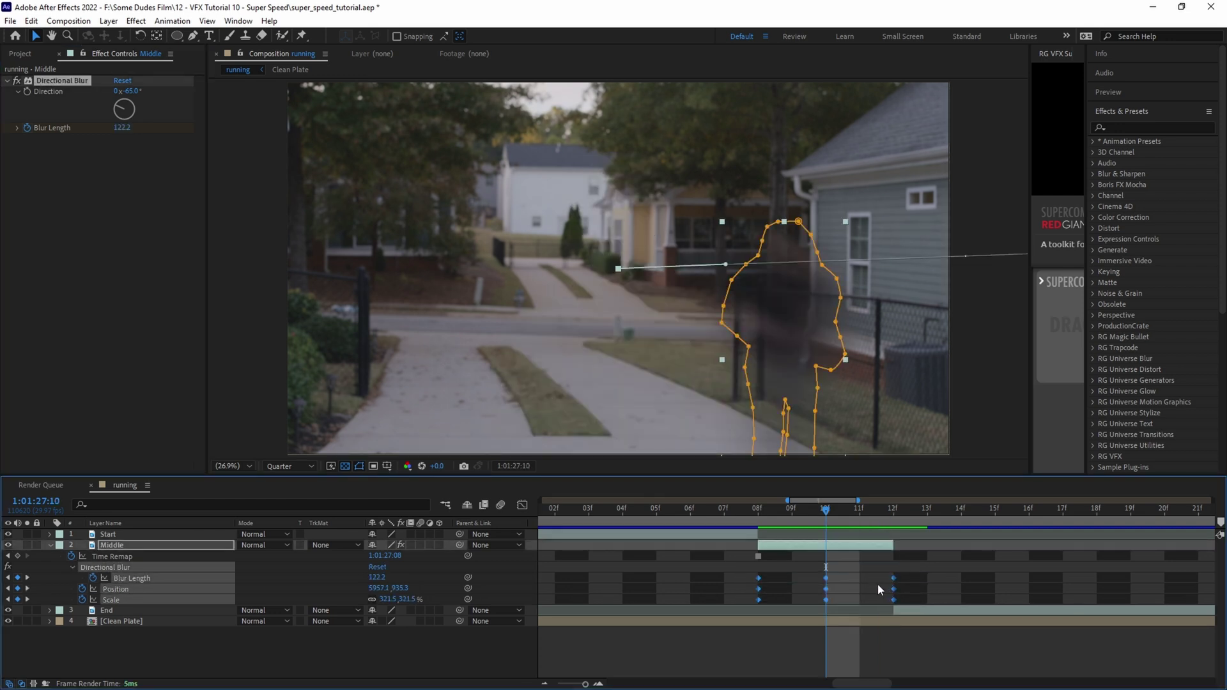
pyautogui.press('F9')
pyautogui.click(876, 584)
# - Apply Mesh Warp to the Middle layer and start keyframing its Distortion Mesh at 1:01:27:08
pyautogui.hotkey('ctrl', 'space')
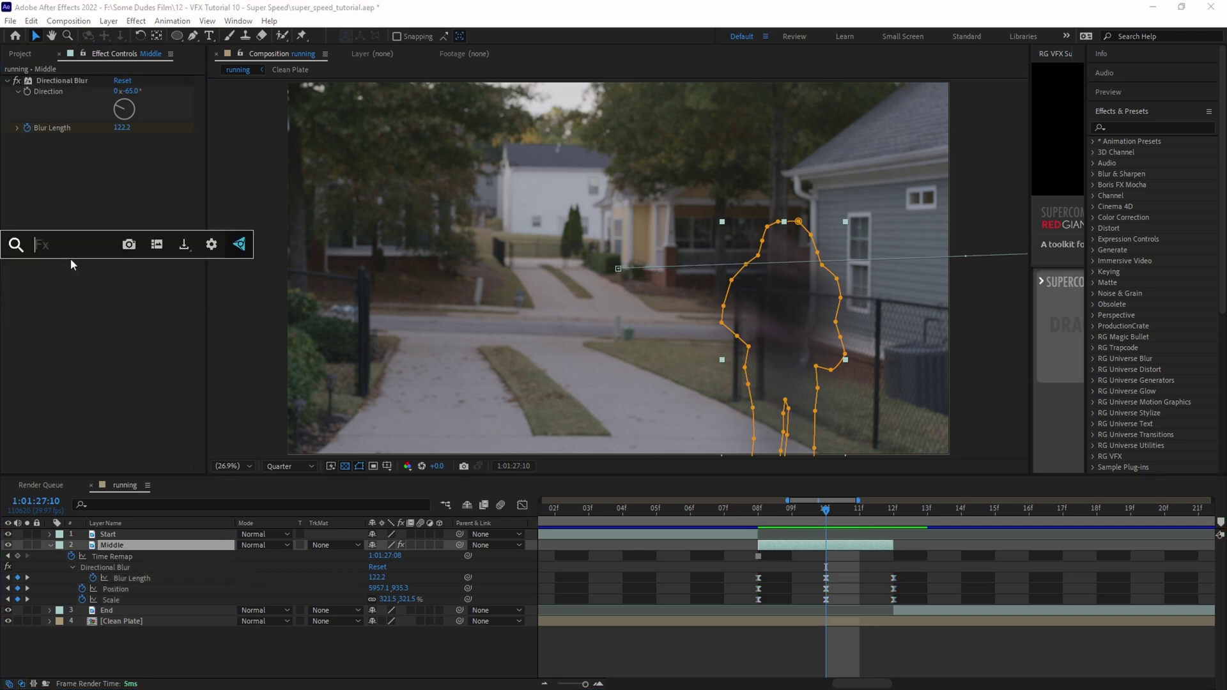
pyautogui.write('mesh')
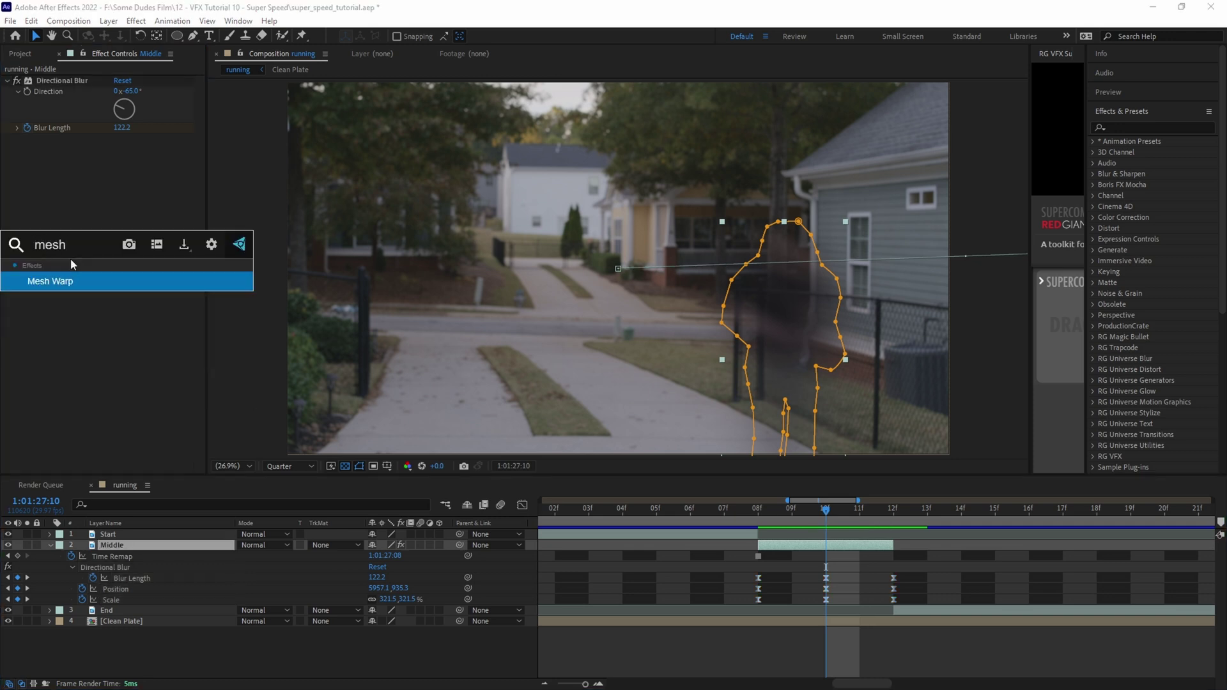
pyautogui.press('Return')
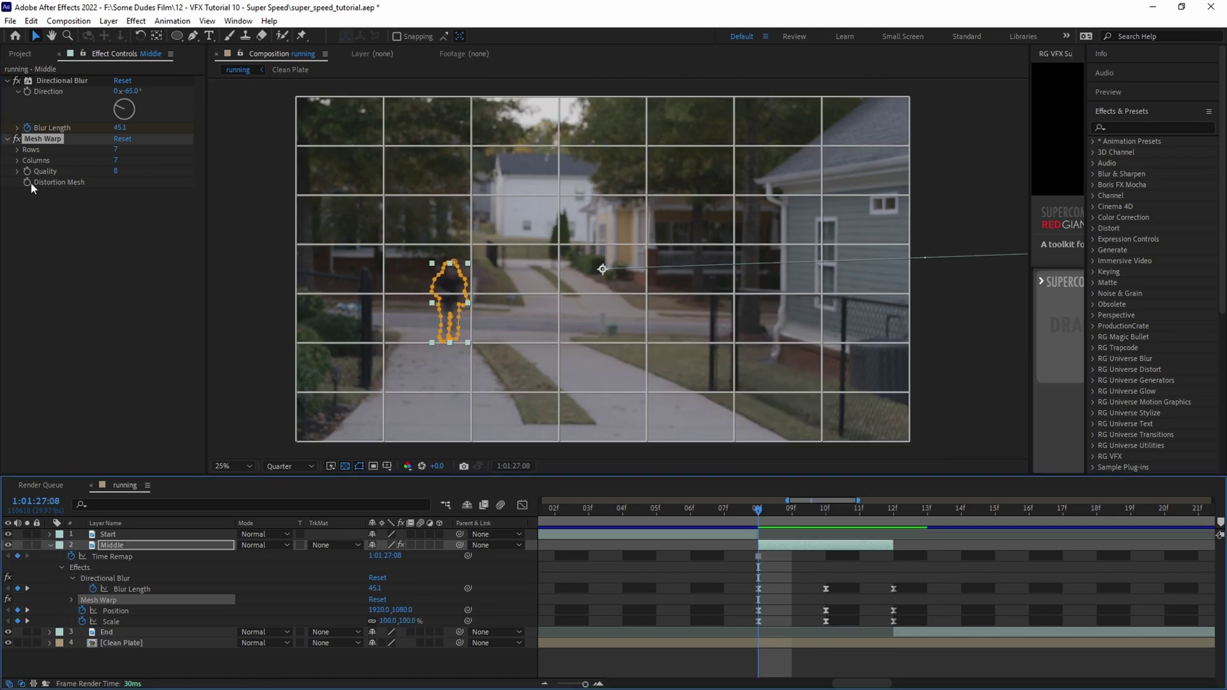
pyautogui.click(27, 182)
# - At 1:01:27:09, pull the Middle layer's mesh point beside the runner far to the left so the body smears behind him
pyautogui.press('pagedown')
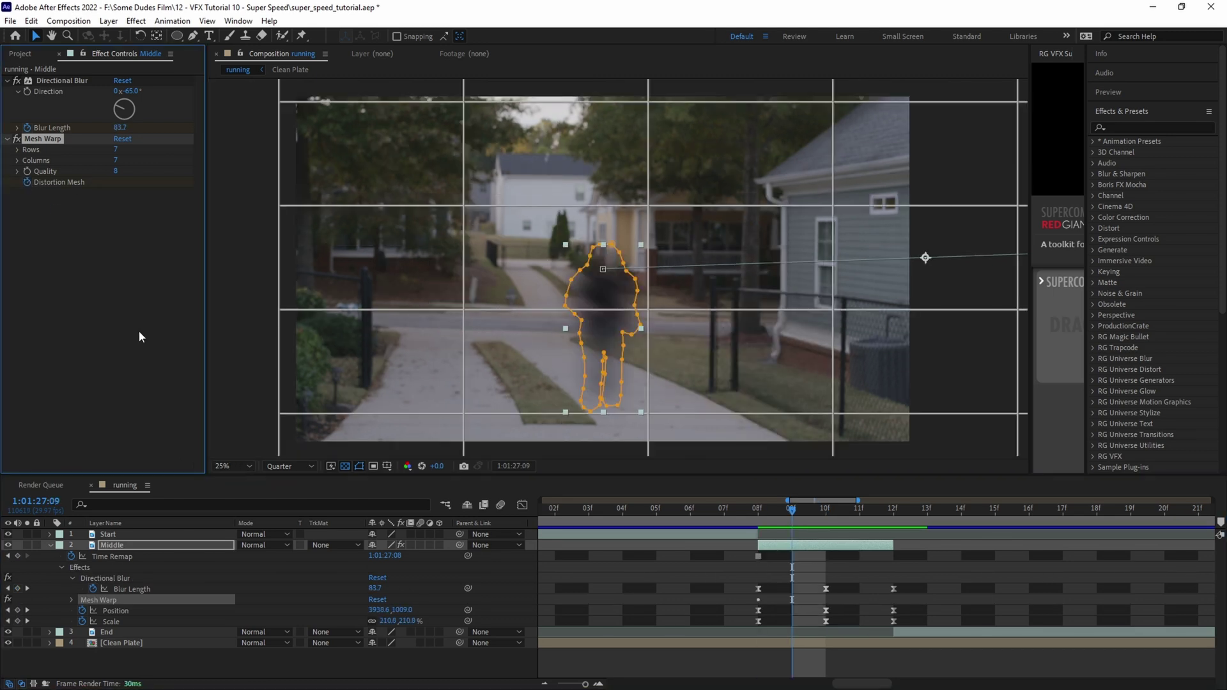
pyautogui.click(463, 310)
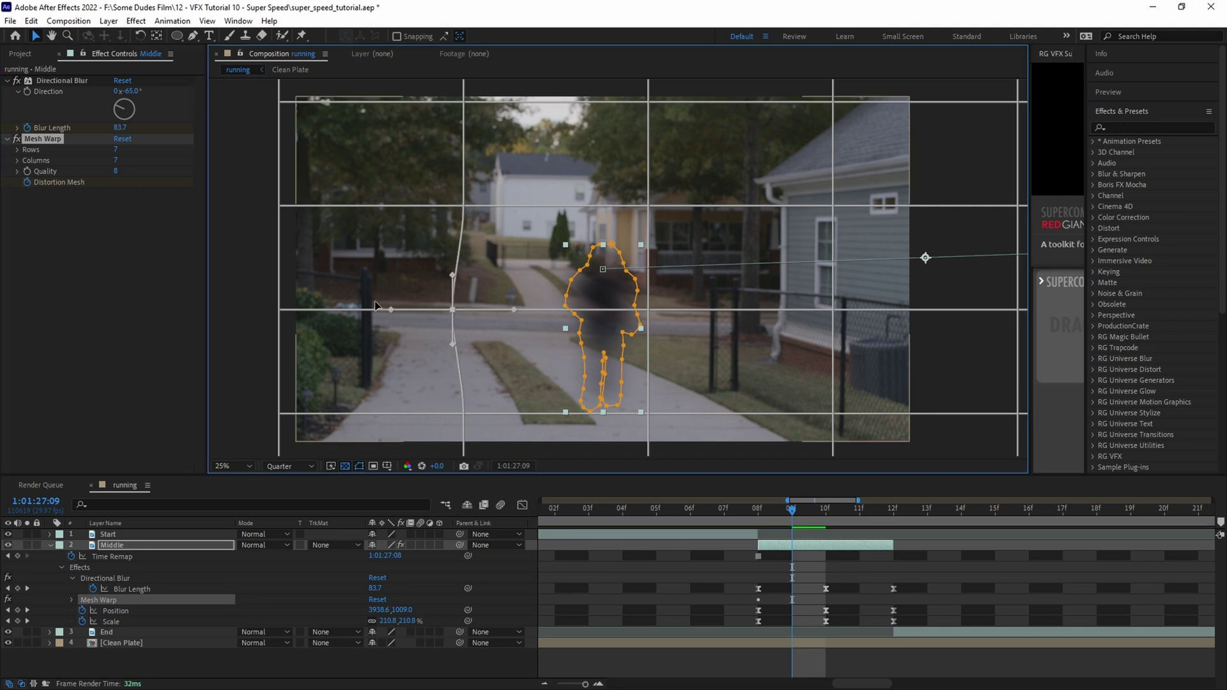
pyautogui.moveTo(452, 309); pyautogui.dragTo(236, 297)
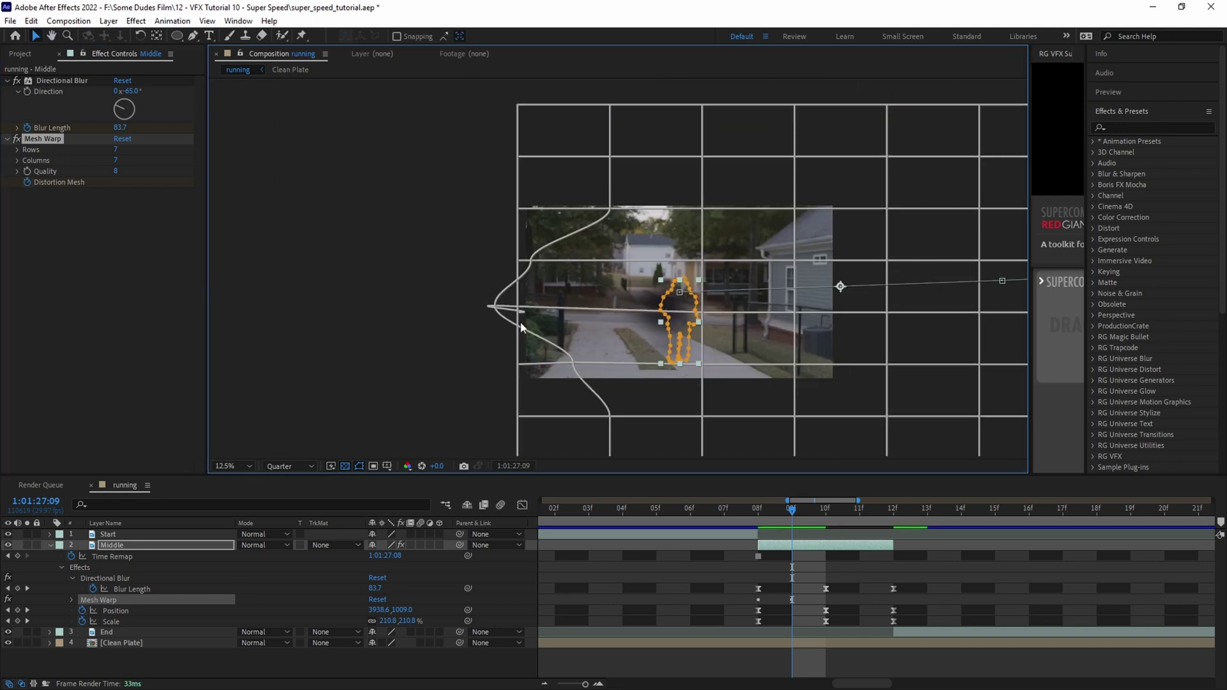
pyautogui.moveTo(493, 306); pyautogui.dragTo(281, 298)
# - Stretch the Middle layer's distortion mesh around the runner on frames 1:01:27:10 and 1:01:27:11 to continue the horizontal smear
pyautogui.press('pagedown')
pyautogui.press('pagedown')
pyautogui.moveTo(366, 303); pyautogui.dragTo(589, 294)
pyautogui.scroll(-1, 588, 294)
pyautogui.moveTo(385, 282); pyautogui.dragTo(541, 296)
pyautogui.moveTo(594, 229); pyautogui.dragTo(685, 235)
pyautogui.hotkey('ctrl', 'z')
pyautogui.moveTo(601, 364); pyautogui.dragTo(685, 365)
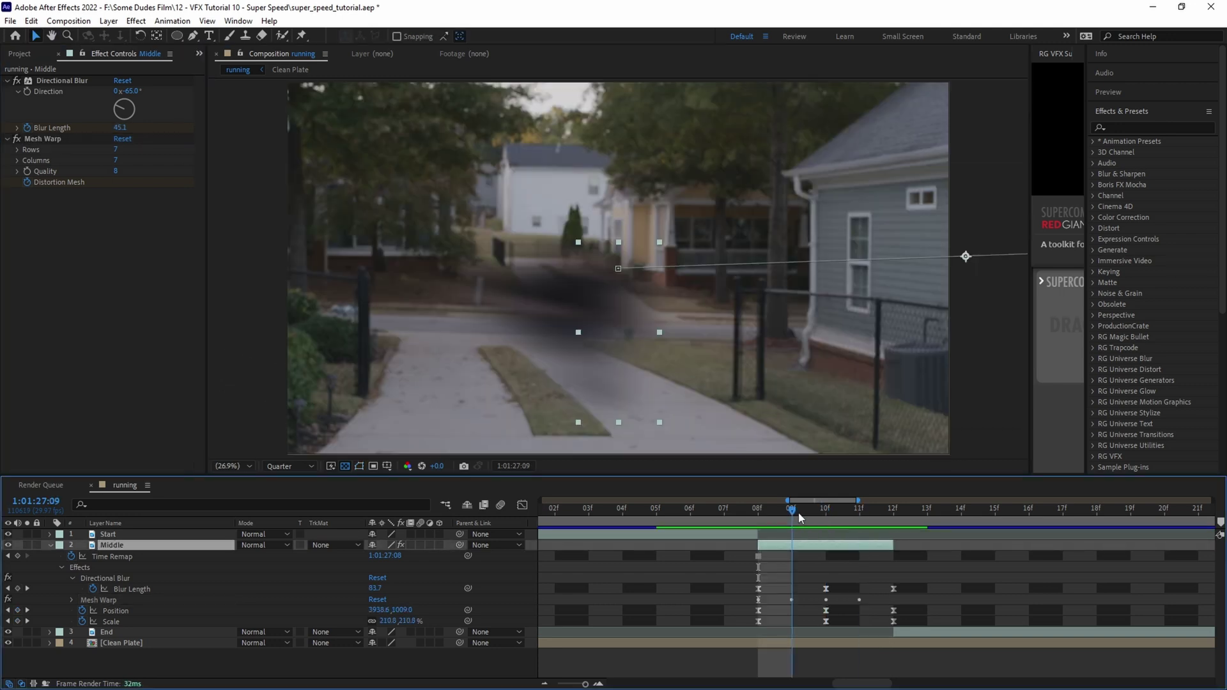
# - Check the smear between 1:01:27:07 and 1:01:27:10, then duplicate the Middle layer
pyautogui.moveTo(796, 513); pyautogui.dragTo(845, 514)
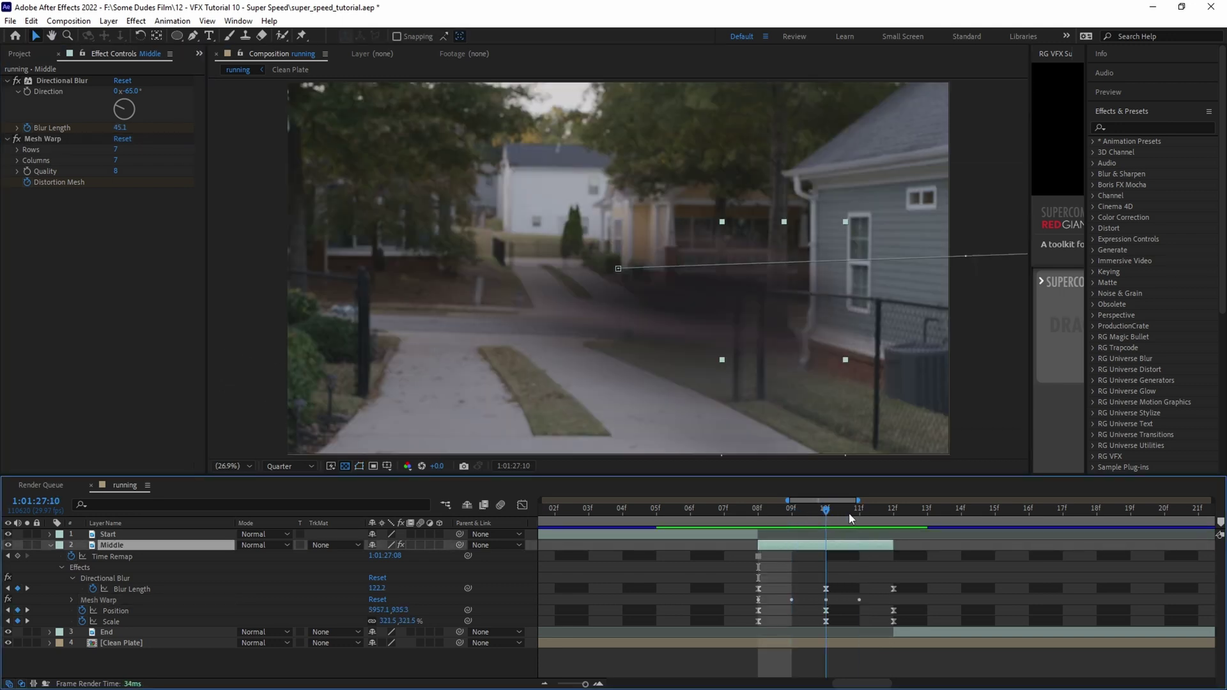
pyautogui.click(735, 505)
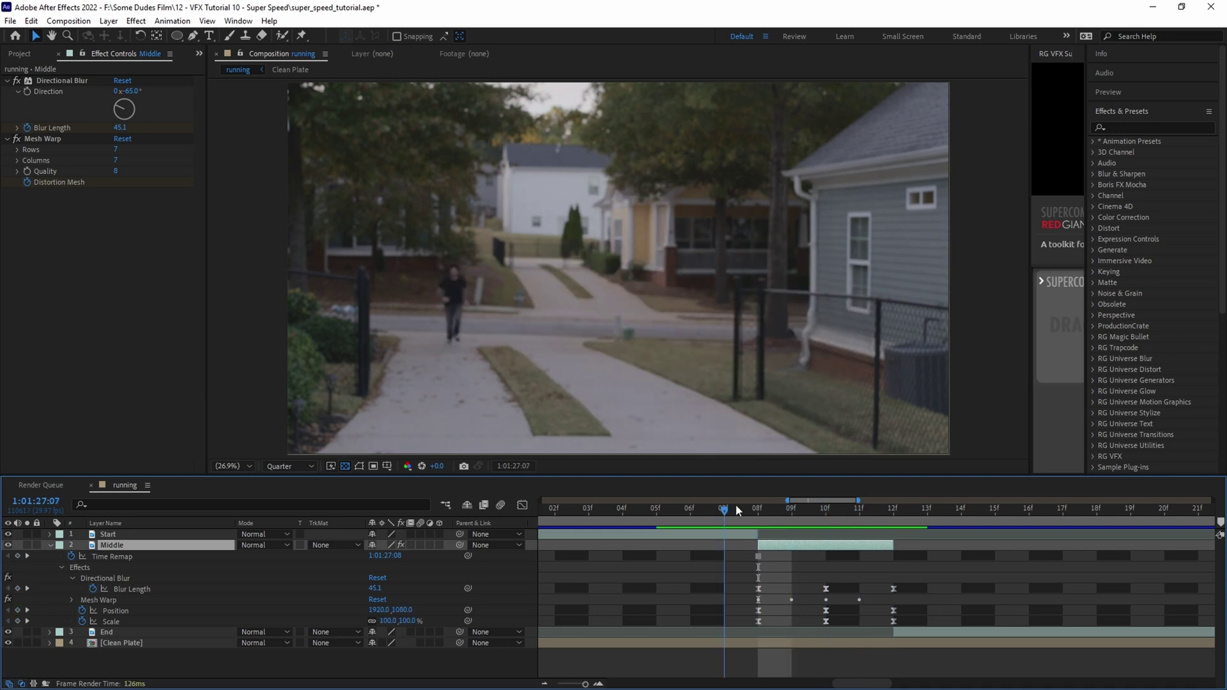
pyautogui.click(753, 510)
pyautogui.click(824, 508)
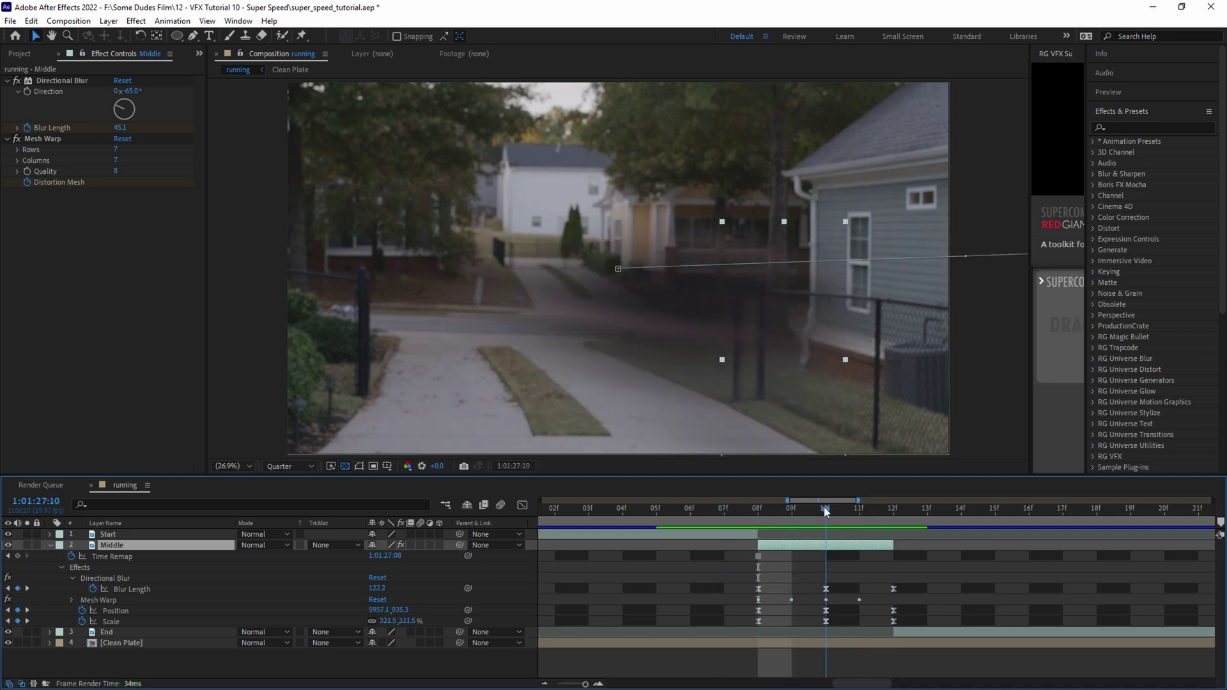
pyautogui.press('u')
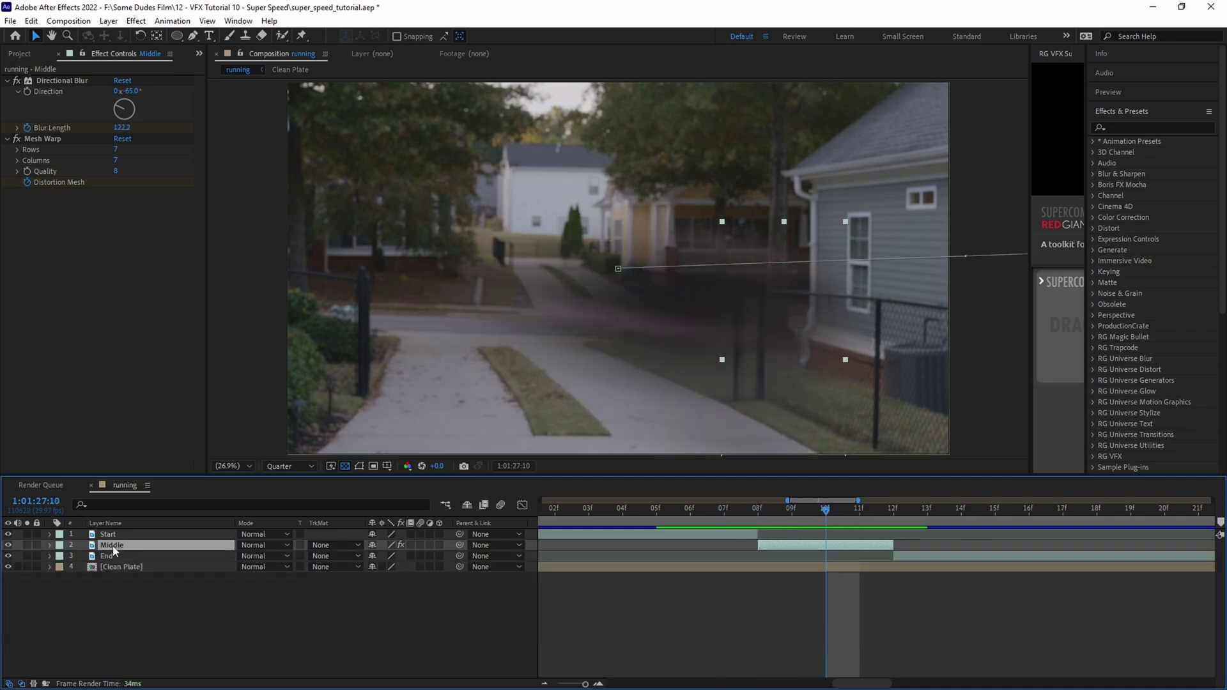
pyautogui.hotkey('ctrl', 'd')
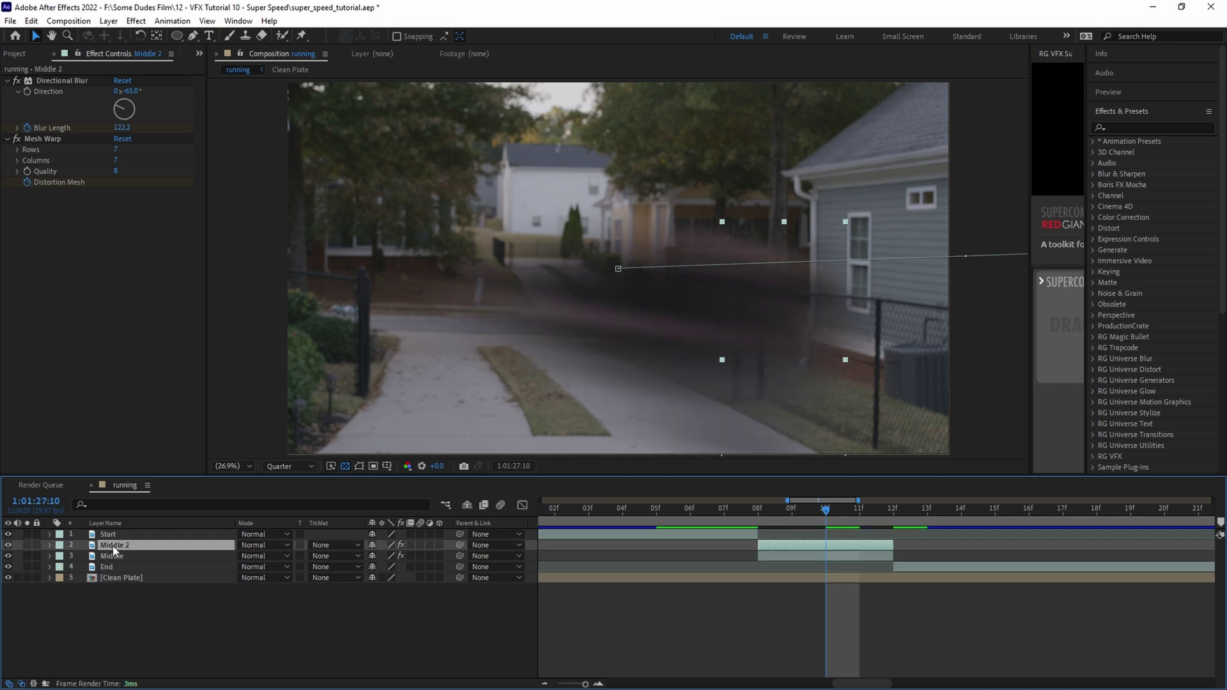
# - On the duplicate Middle 2 layer at 1:01:27:09, pull the mesh points behind the runner farther left to vary the smear
pyautogui.moveTo(689, 335); pyautogui.dragTo(230, 302)
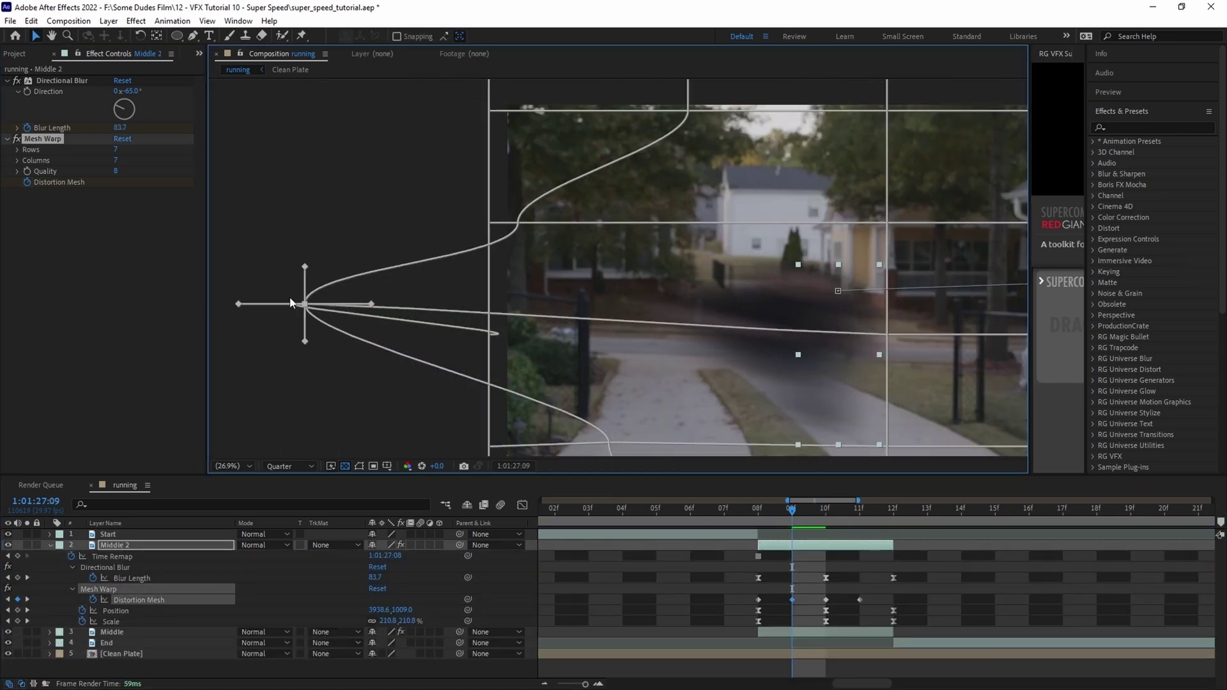
pyautogui.moveTo(689, 223); pyautogui.dragTo(656, 236)
pyautogui.moveTo(650, 391); pyautogui.dragTo(606, 377)
# - At 1:01:27:10, stretch Middle 2's distortion mesh farther left behind the runner
pyautogui.press('pagedown')
pyautogui.scroll(-2, 611, 416)
pyautogui.moveTo(562, 273); pyautogui.dragTo(452, 269)
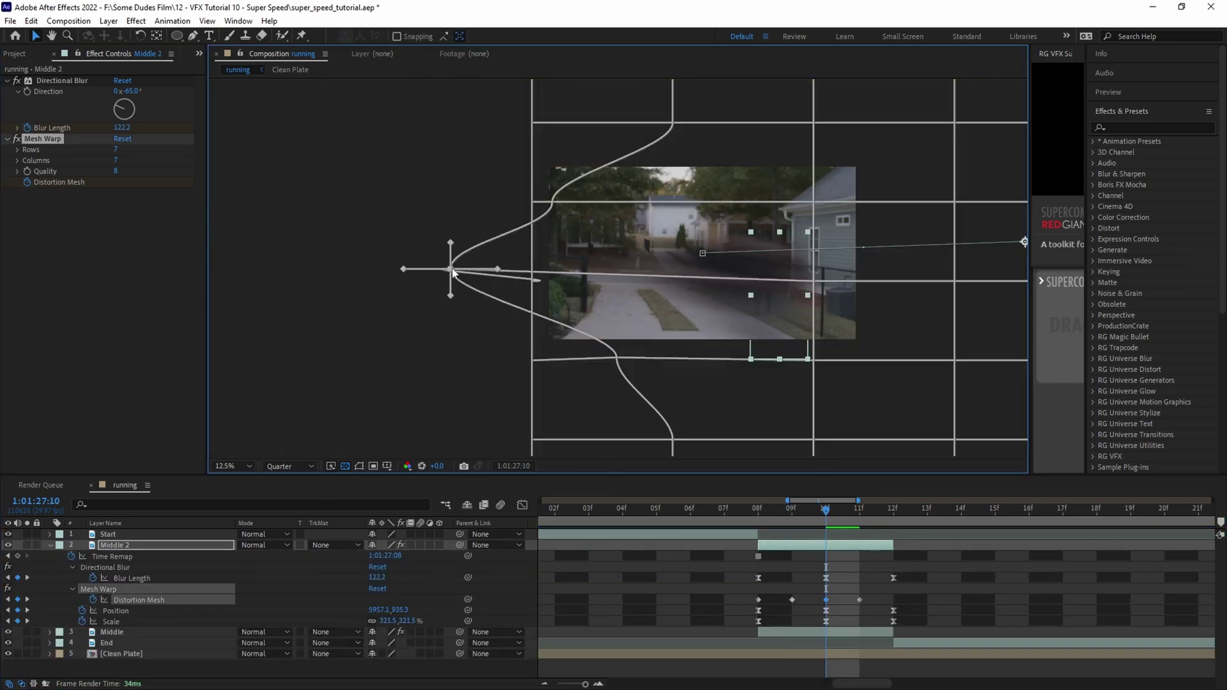
pyautogui.moveTo(634, 184); pyautogui.dragTo(622, 181)
pyautogui.click(591, 362)
# - At 1:01:27:11, widen Middle 2's distortion mesh by pulling its points outward on both sides of the runner
pyautogui.click(42, 138)
pyautogui.press('pagedown')
pyautogui.moveTo(801, 298); pyautogui.dragTo(854, 296)
pyautogui.moveTo(860, 171); pyautogui.dragTo(906, 172)
pyautogui.moveTo(571, 295); pyautogui.dragTo(511, 299)
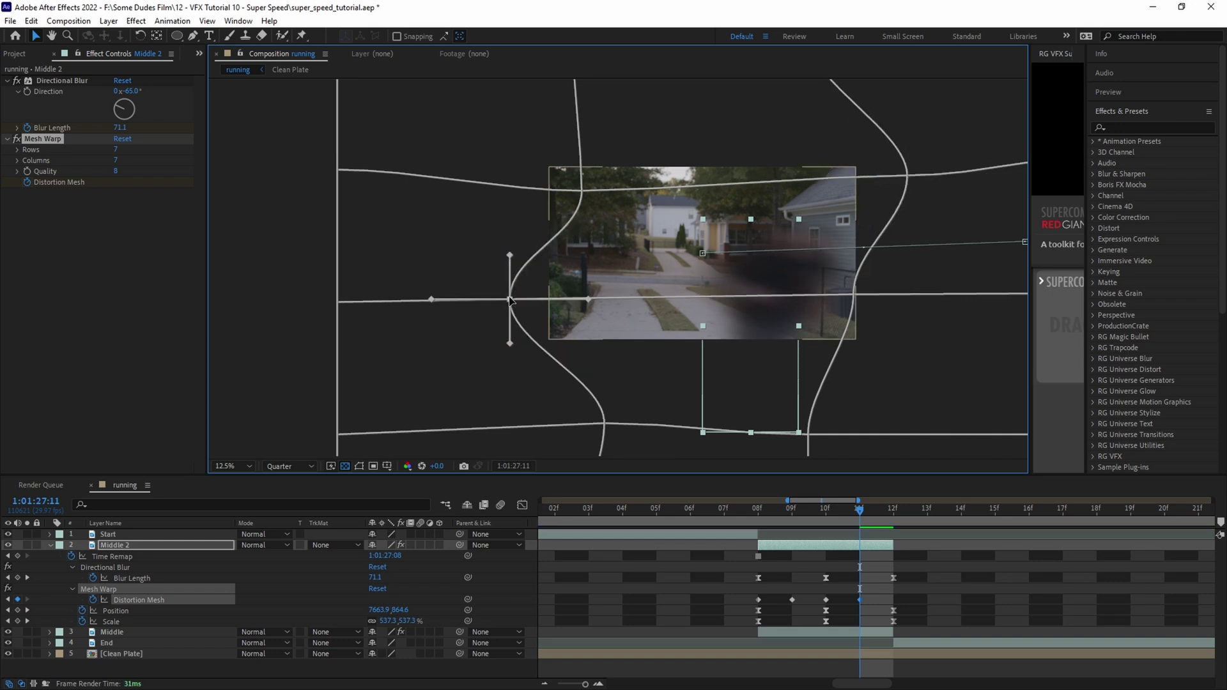
# - Review the running effect frame by frame from 1:01:27:08 through the transition into the End clip
pyautogui.press('pagedown')
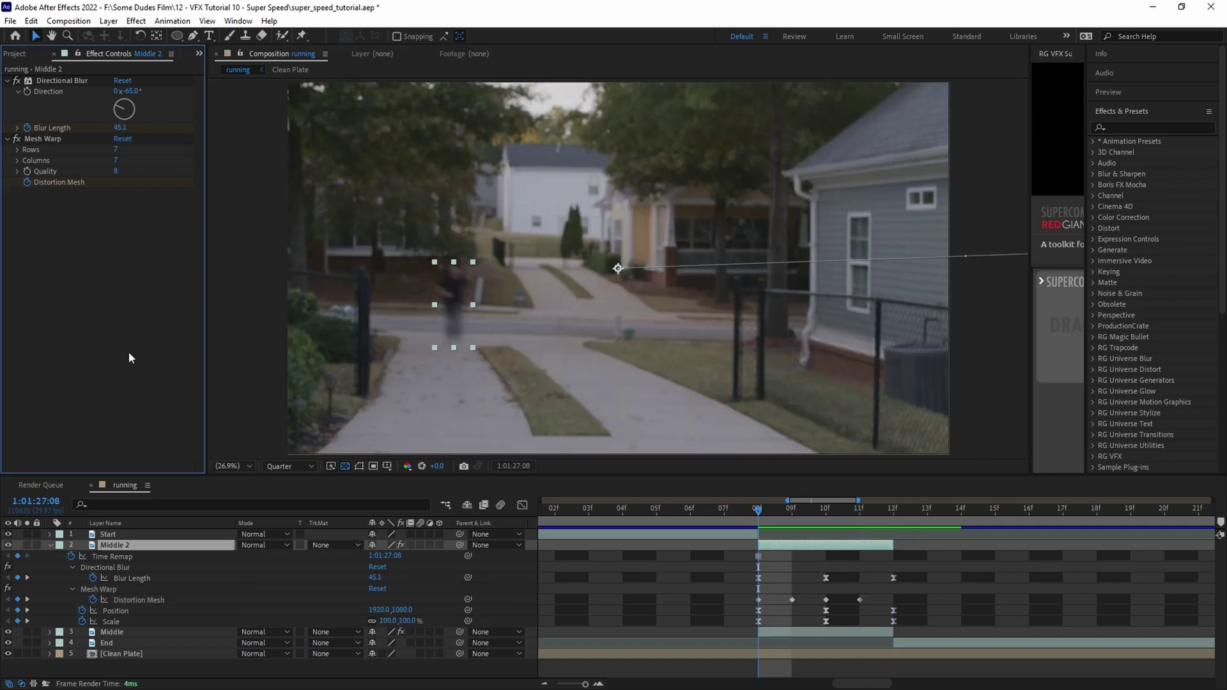
pyautogui.press('pagedown')
pyautogui.press('pagedown')
pyautogui.press('pagedown')
pyautogui.press('pagedown')
pyautogui.press('pagedown')
pyautogui.press('pagedown')
pyautogui.press('pagedown')
pyautogui.press('pagedown')
pyautogui.press('pagedown')
pyautogui.press('pagedown')
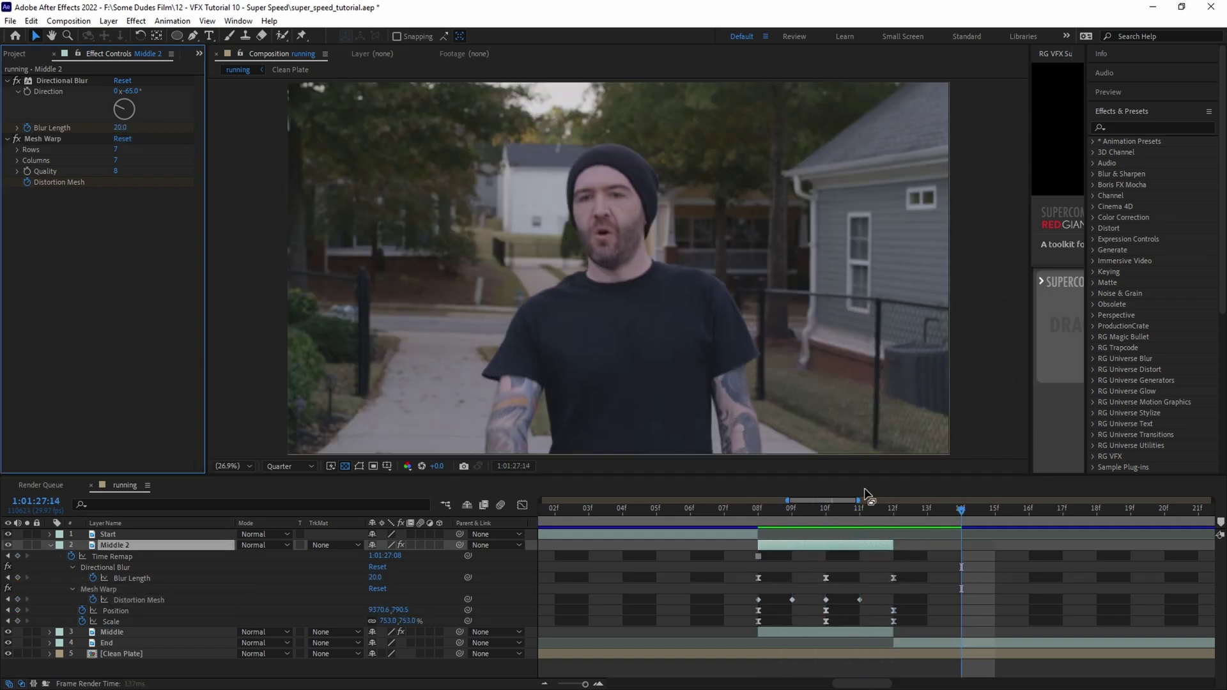
pyautogui.press('space')
pyautogui.press('pageup')
pyautogui.press('pageup')
pyautogui.press('pagedown')
pyautogui.press('pagedown')
pyautogui.press('pagedown')
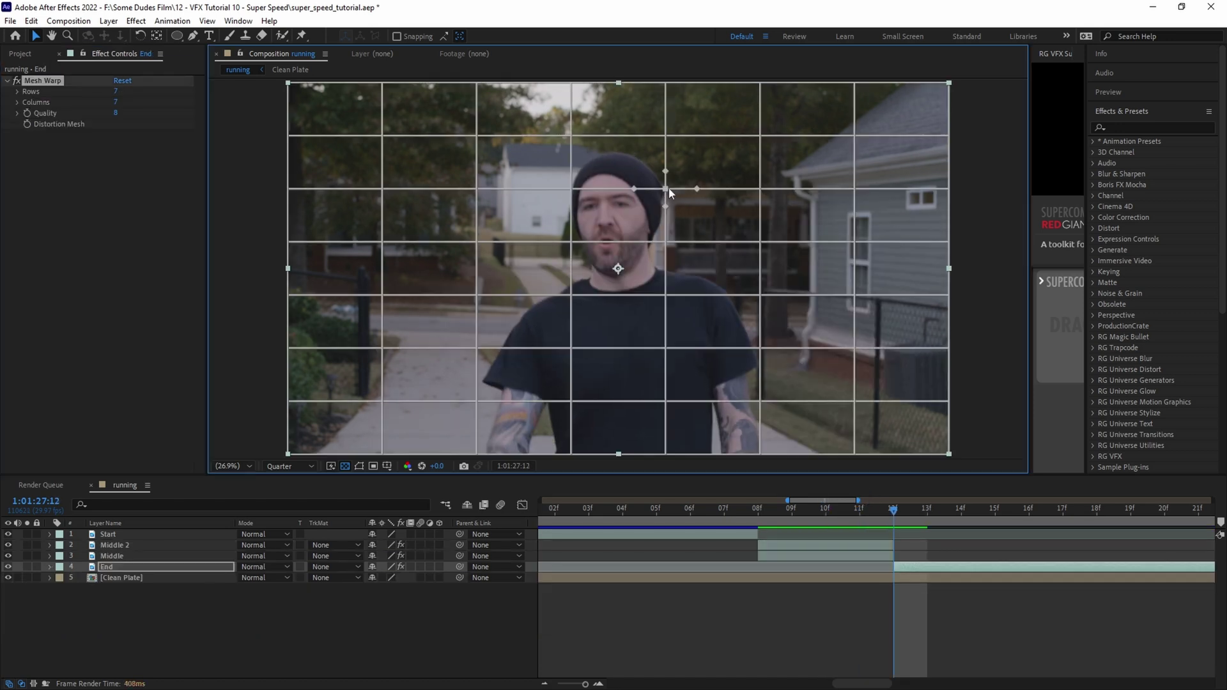
# - Try to warp the End layer's mesh outward beside the runner's head at 1:01:27:12
pyautogui.moveTo(669, 189)
pyautogui.mouseDown()
pyautogui.moveTo(708, 189)
pyautogui.moveTo(678, 181)
pyautogui.mouseUp()
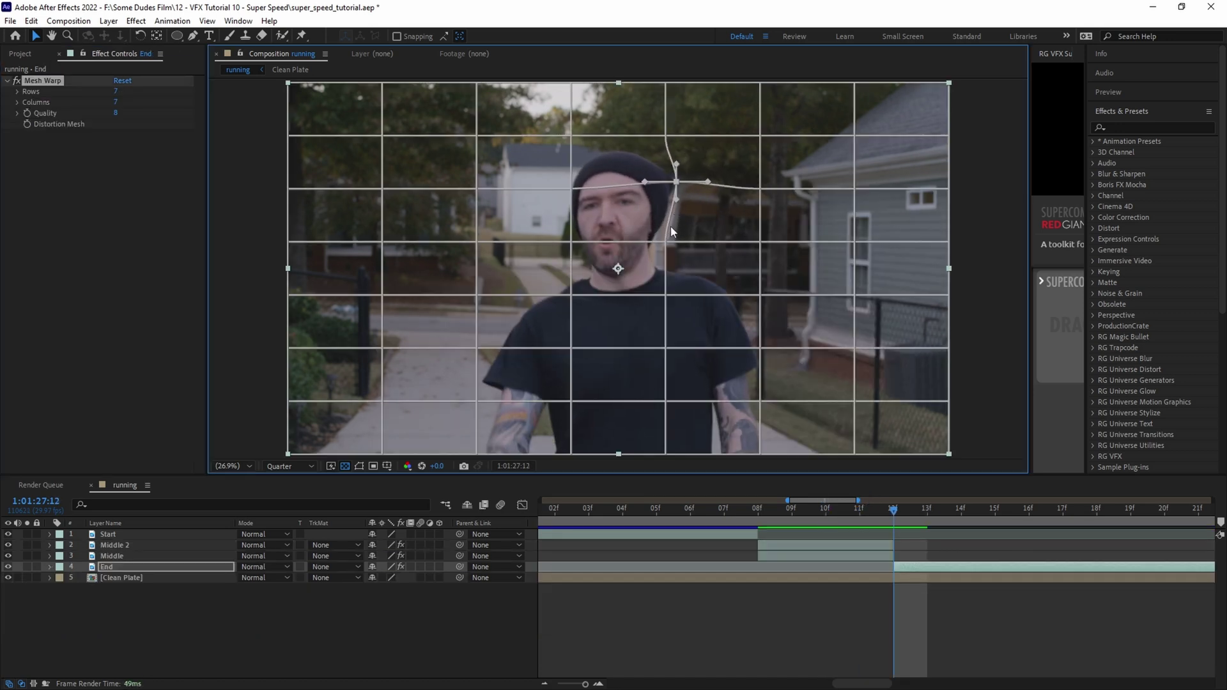
pyautogui.moveTo(667, 243); pyautogui.dragTo(726, 238)
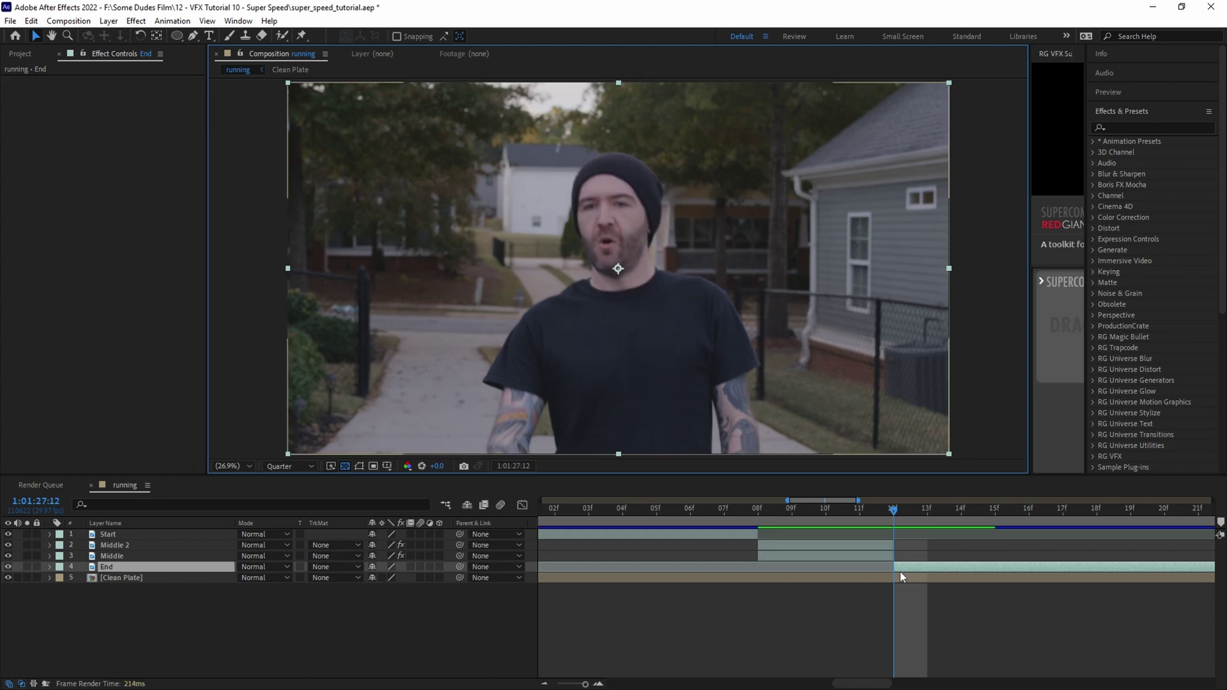
# - Split the End layer at 1:01:27:14, two frames after its start
pyautogui.press('pagedown')
pyautogui.press('pagedown')
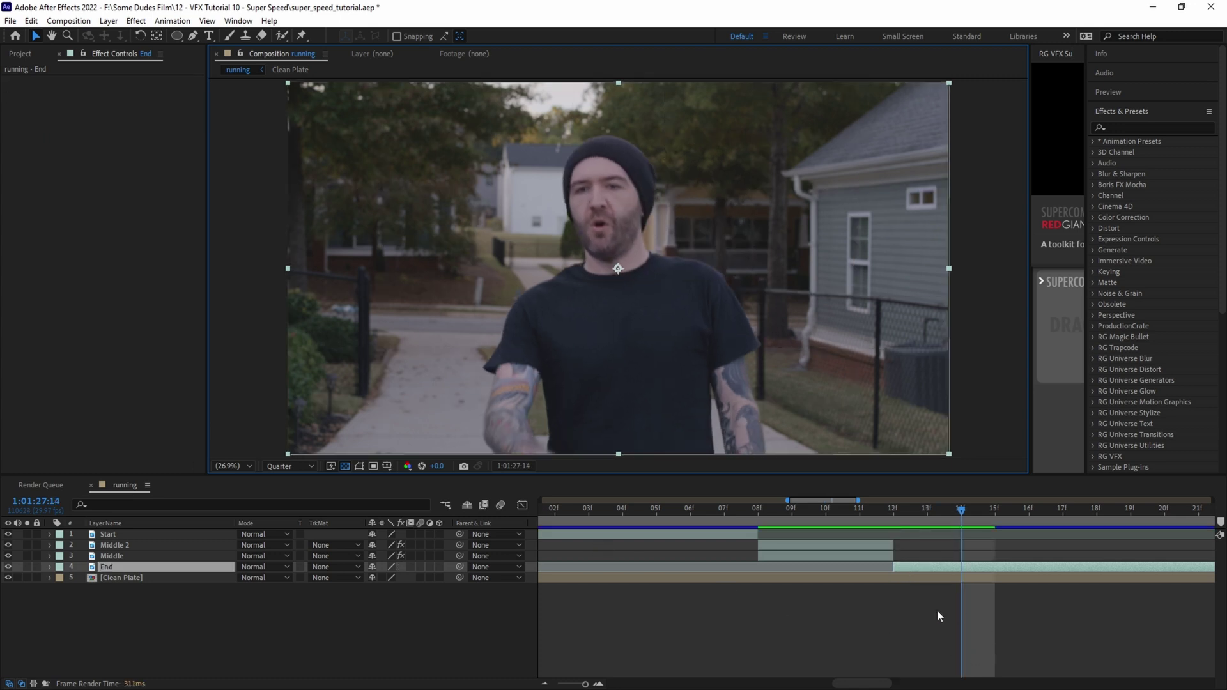
pyautogui.hotkey('ctrl', 'shift', 'd')
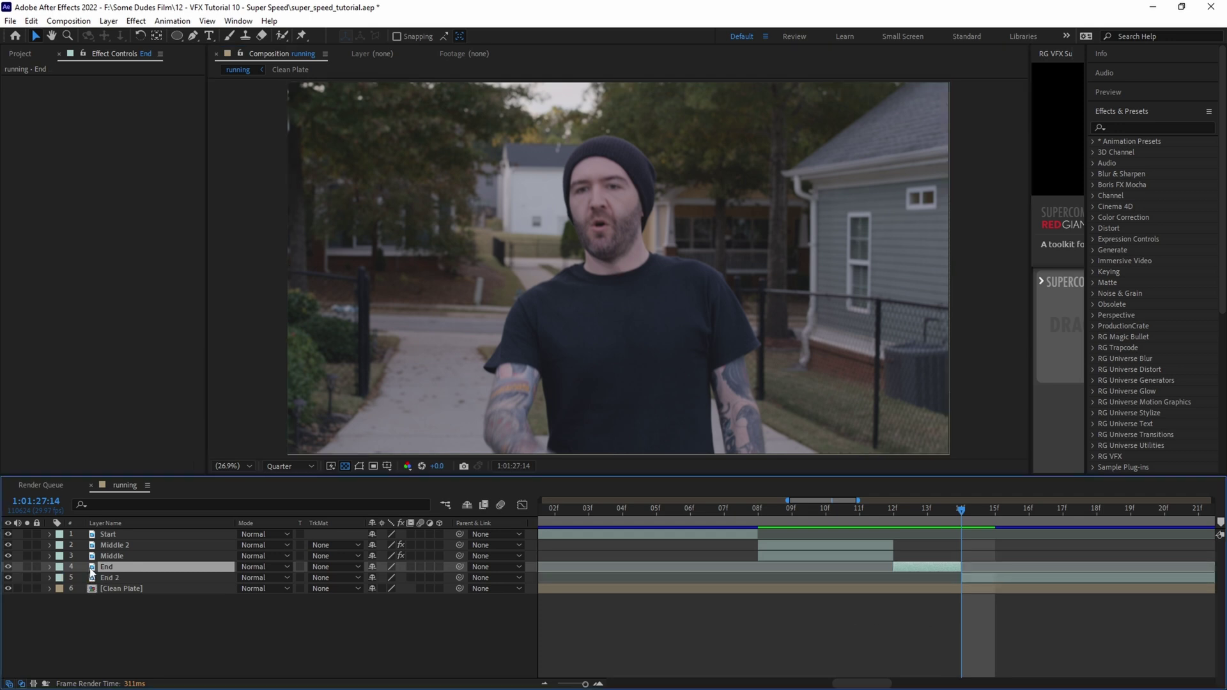
# - Open the short End layer and select the runner's body, arms and head with Roto Brush strokes
pyautogui.doubleClick(90, 568)
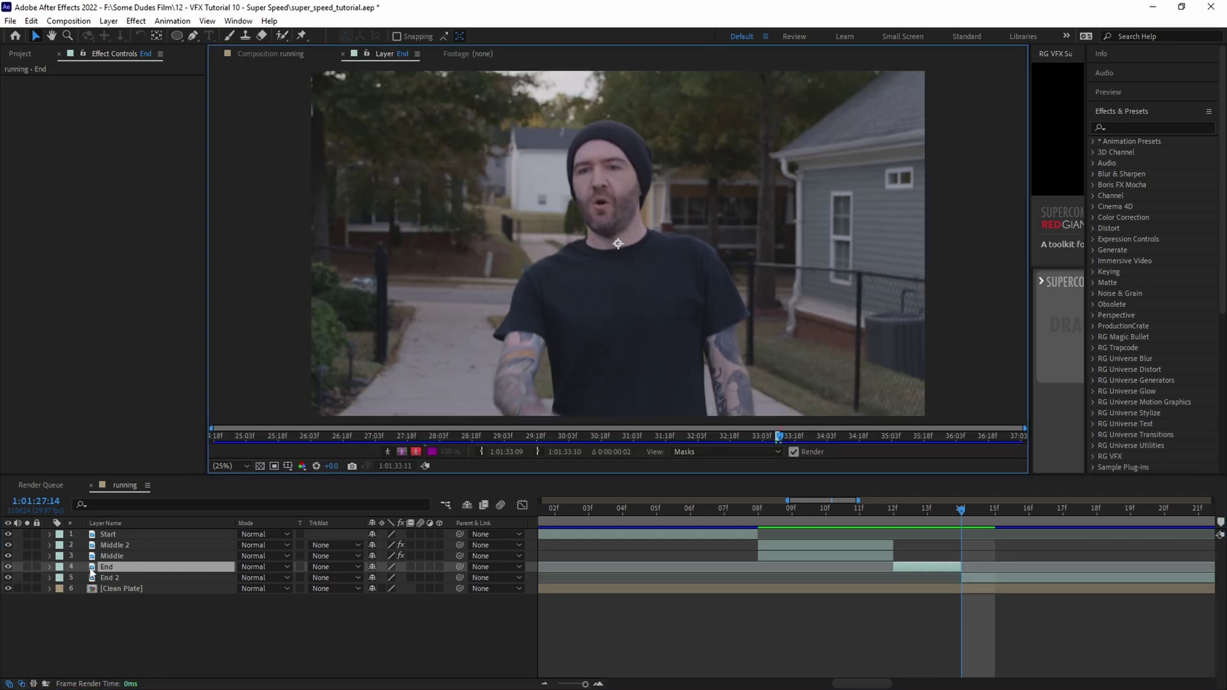
pyautogui.moveTo(548, 275); pyautogui.dragTo(531, 319)
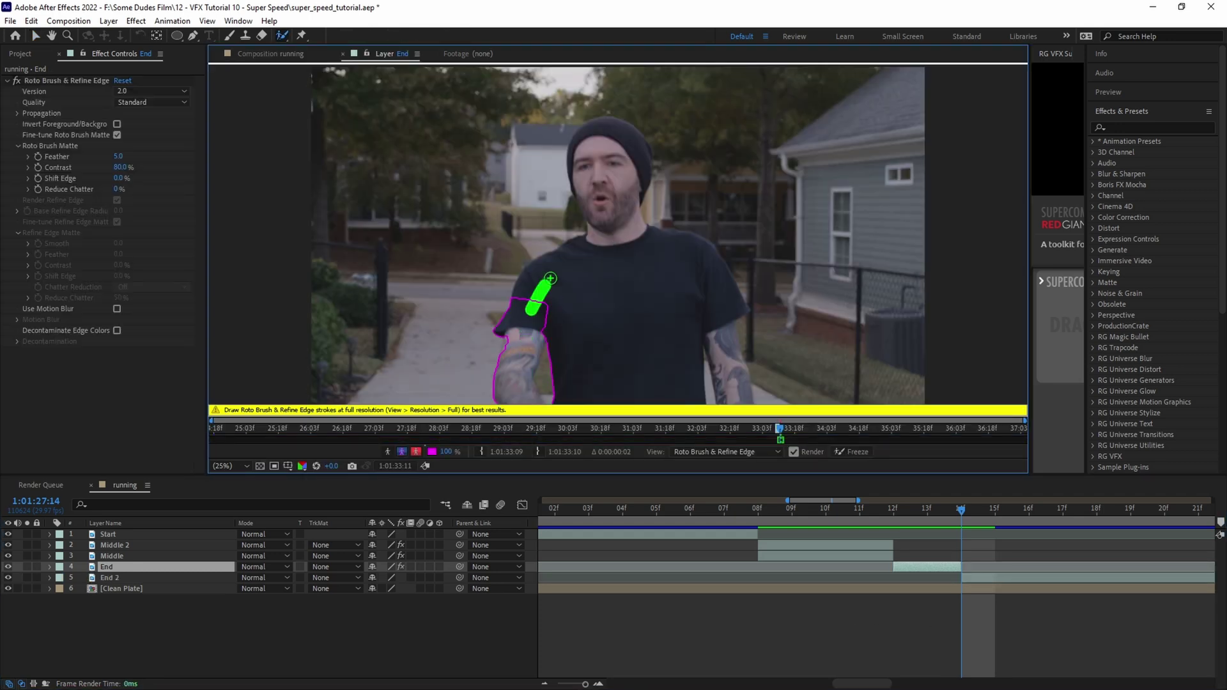
pyautogui.moveTo(596, 237); pyautogui.dragTo(595, 161)
pyautogui.moveTo(580, 173); pyautogui.dragTo(605, 130)
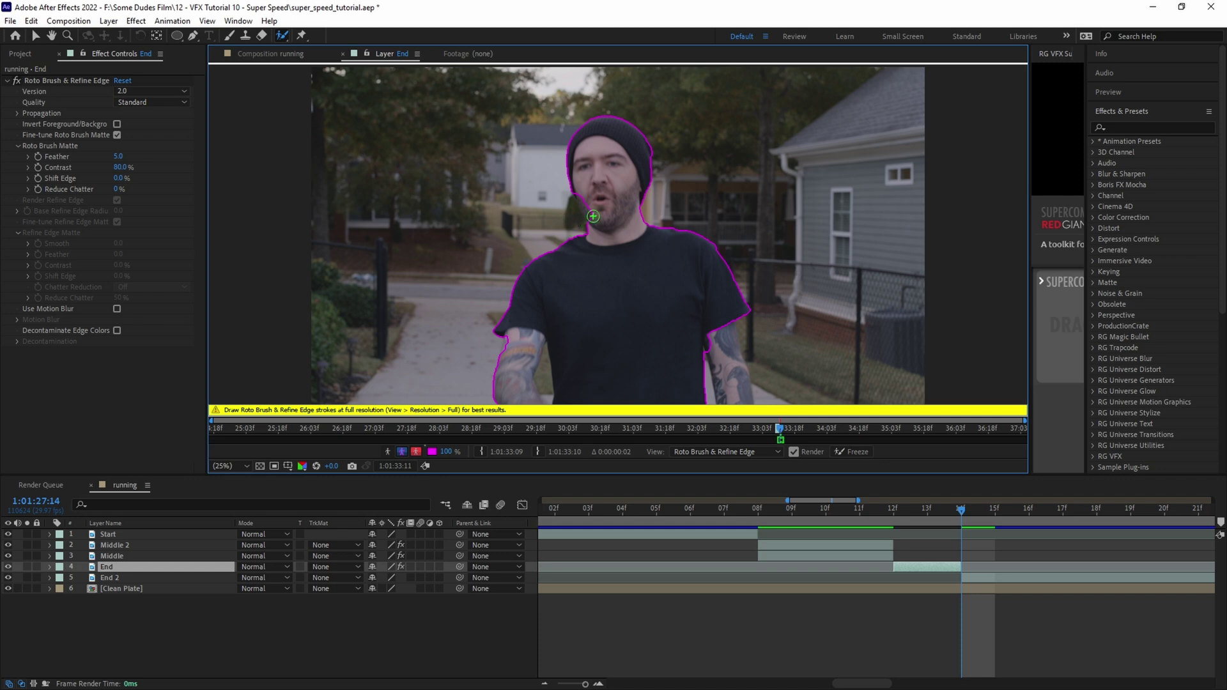
# - Set the Roto Brush quality to Best and freeze its propagation
pyautogui.scroll(4, 587, 222)
pyautogui.click(152, 102)
pyautogui.click(845, 451)
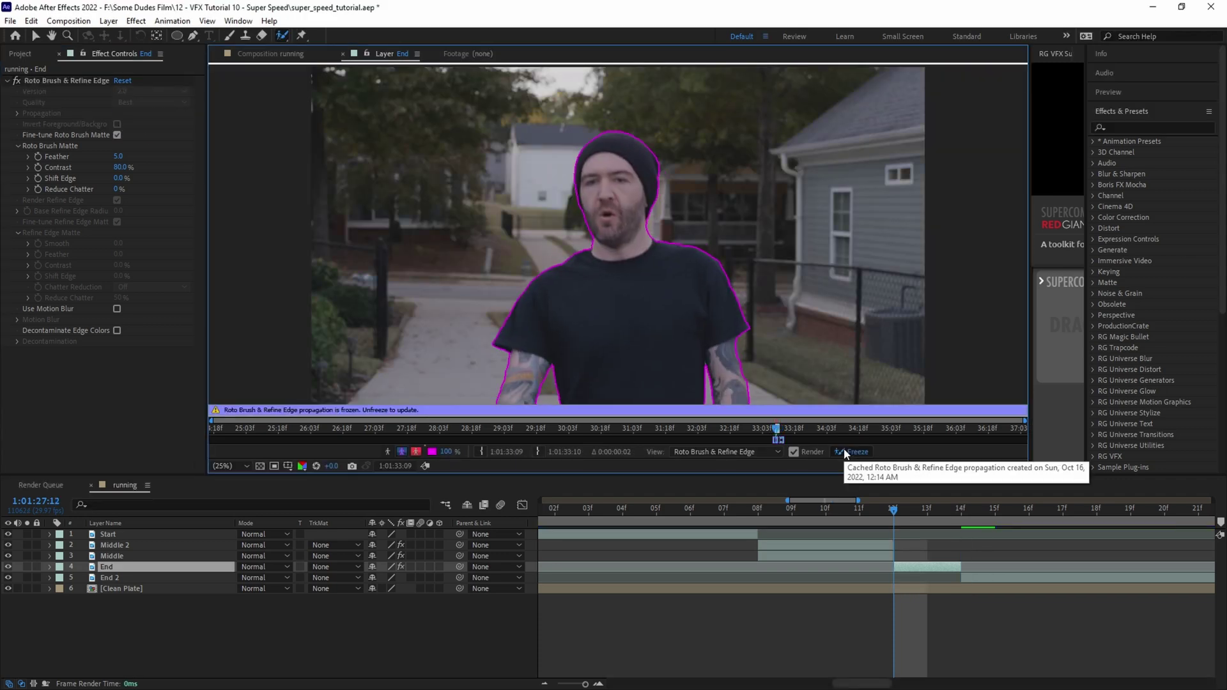
# - Rename the rotoscoped End layer to Roto and apply Mesh Warp to it
pyautogui.click(438, 568)
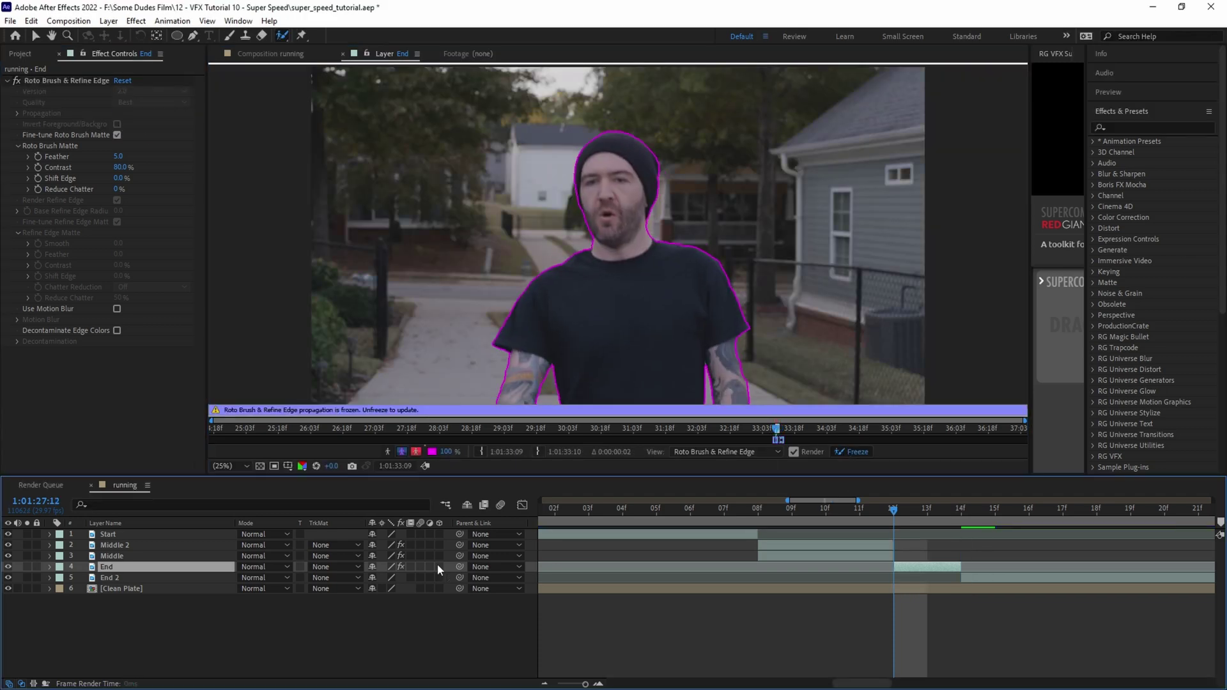
pyautogui.click(27, 567)
pyautogui.click(27, 567)
pyautogui.hotkey('ctrl', 'space')
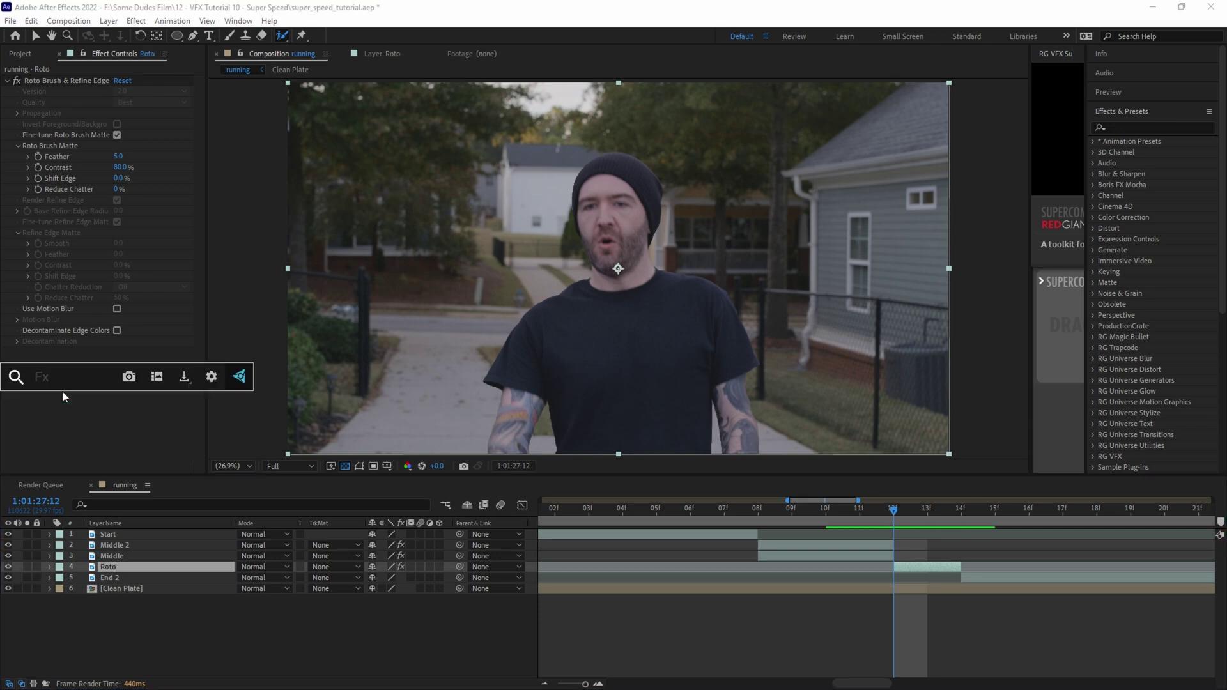
pyautogui.write('mesh w')
pyautogui.press('Return')
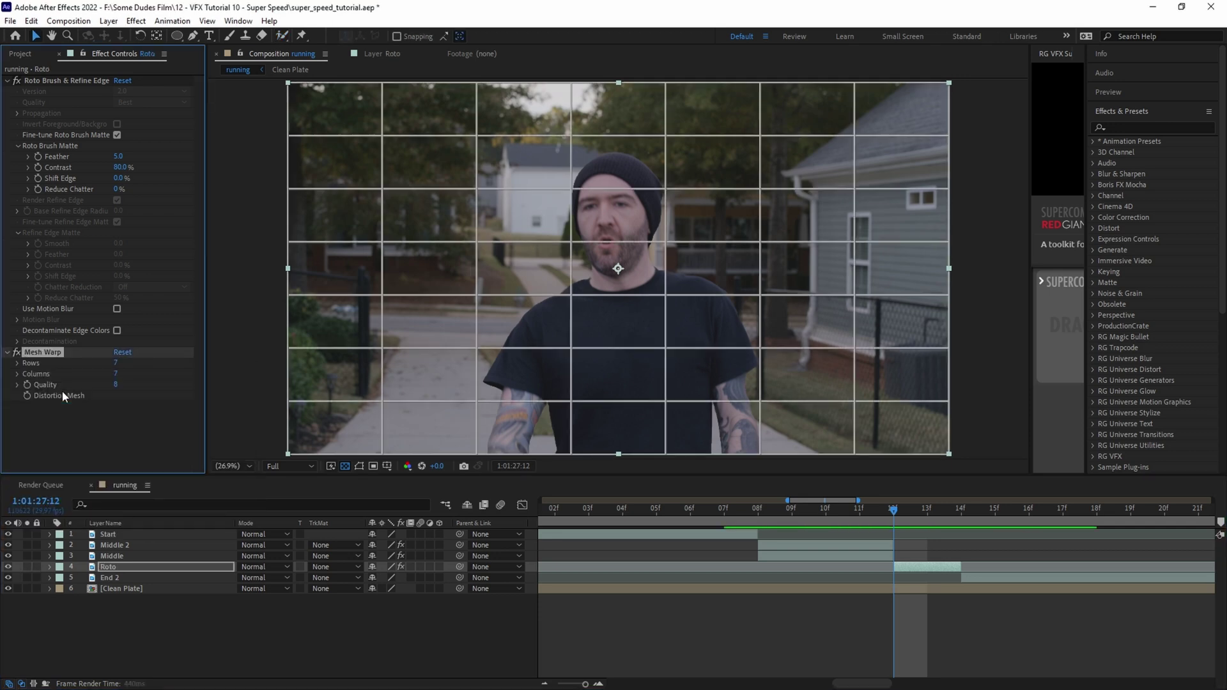
# - Start keyframing Roto's Distortion Mesh at 1:01:27:12 and pull the mesh around the head and right-hand shoulder to the right
pyautogui.click(27, 396)
pyautogui.moveTo(666, 189); pyautogui.dragTo(748, 188)
pyautogui.moveTo(666, 241); pyautogui.dragTo(740, 240)
pyautogui.moveTo(665, 294); pyautogui.dragTo(740, 295)
pyautogui.moveTo(760, 347); pyautogui.dragTo(823, 348)
pyautogui.moveTo(759, 295); pyautogui.dragTo(807, 286)
pyautogui.moveTo(571, 188); pyautogui.dragTo(601, 188)
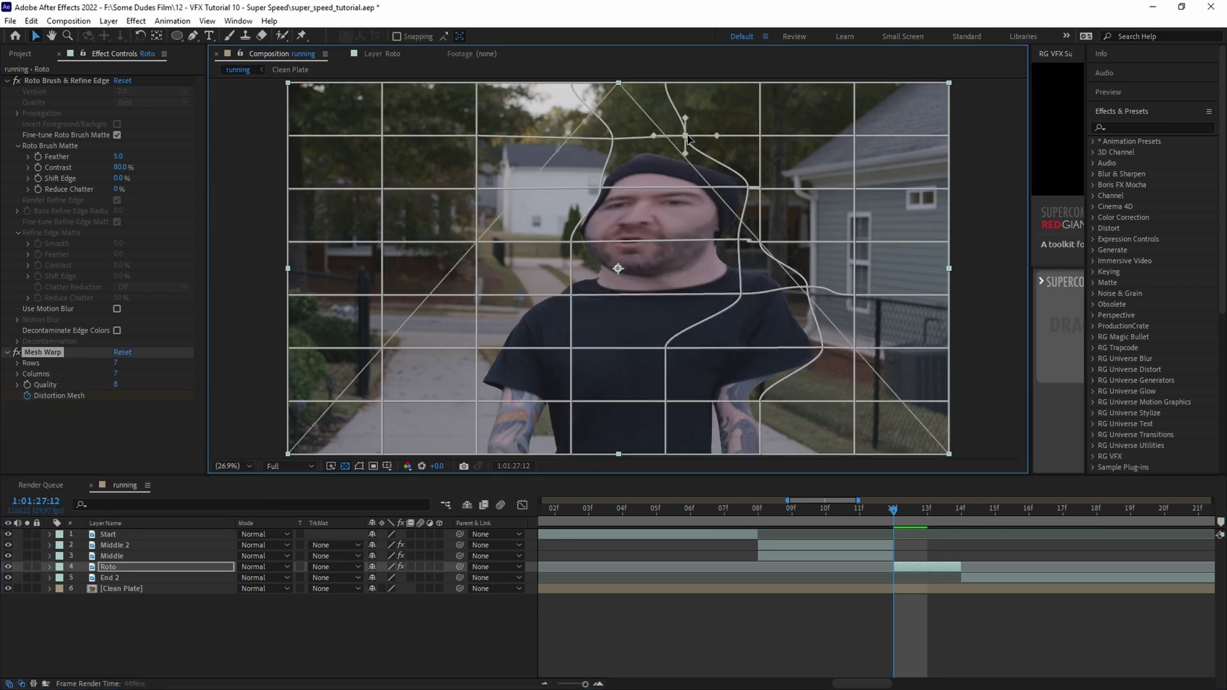
# - Pull the mesh along the runner's face, neck, torso and arms farther right so the whole figure leans sideways
pyautogui.moveTo(572, 242); pyautogui.dragTo(597, 240)
pyautogui.moveTo(760, 401); pyautogui.dragTo(801, 402)
pyautogui.moveTo(759, 455); pyautogui.dragTo(751, 455)
pyautogui.moveTo(594, 295); pyautogui.dragTo(614, 296)
pyautogui.moveTo(572, 348); pyautogui.dragTo(618, 348)
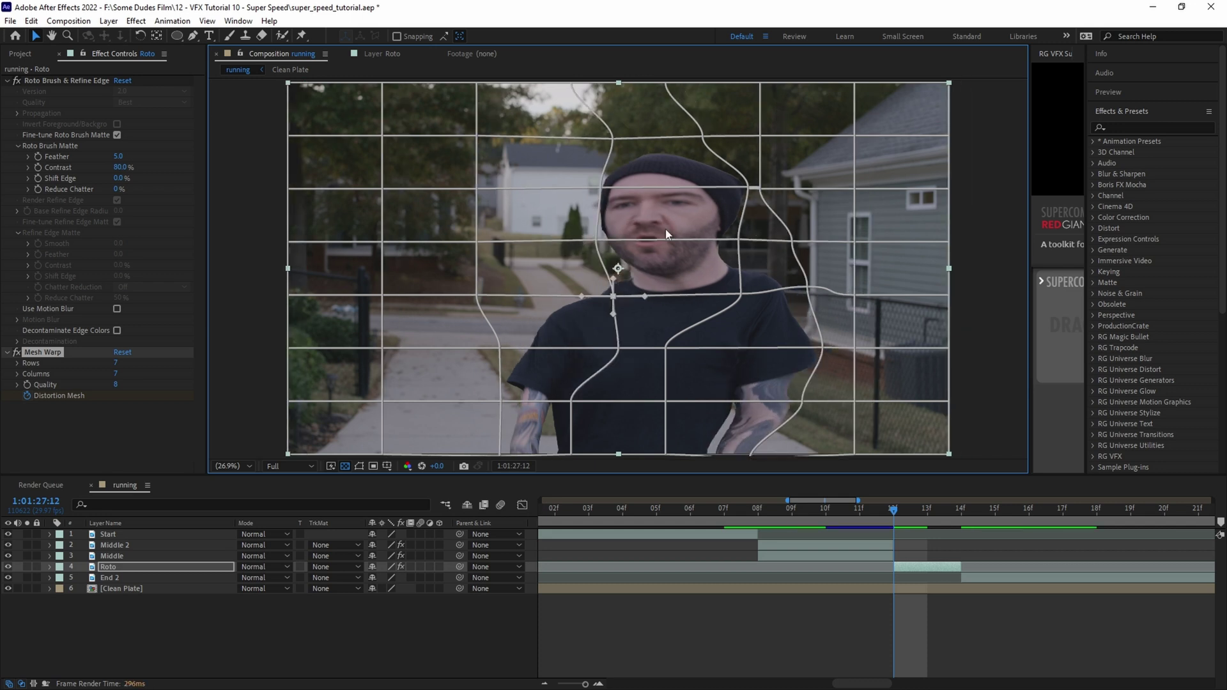
pyautogui.moveTo(759, 242); pyautogui.dragTo(791, 241)
pyautogui.moveTo(739, 240); pyautogui.dragTo(791, 239)
pyautogui.moveTo(760, 189)
pyautogui.mouseDown()
pyautogui.moveTo(816, 188)
pyautogui.moveTo(767, 190)
pyautogui.mouseUp()
pyautogui.moveTo(741, 295); pyautogui.dragTo(831, 289)
pyautogui.moveTo(571, 402); pyautogui.dragTo(612, 403)
pyautogui.moveTo(476, 294); pyautogui.dragTo(504, 295)
# - At 1:01:27:13, move Roto's mesh points around the head, torso and arms partway back left to ease the distortion
pyautogui.press('pagedown')
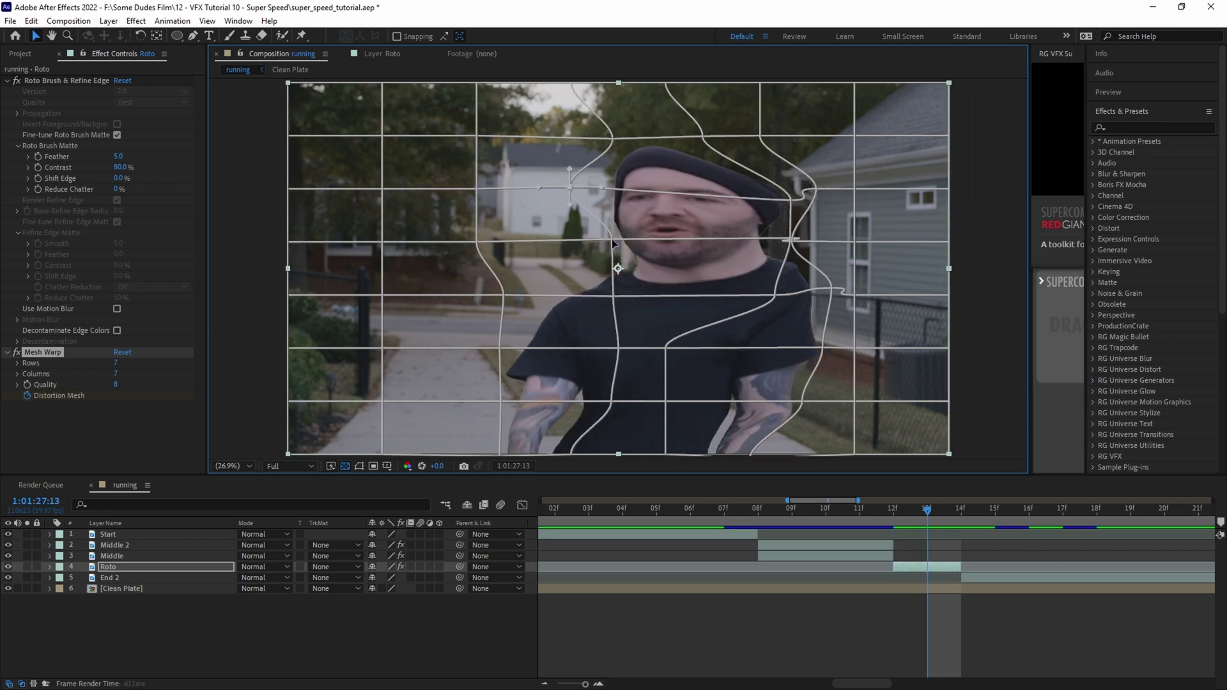
pyautogui.moveTo(602, 188); pyautogui.dragTo(571, 188)
pyautogui.moveTo(792, 239); pyautogui.dragTo(765, 238)
pyautogui.moveTo(775, 295); pyautogui.dragTo(723, 294)
pyautogui.moveTo(831, 289); pyautogui.dragTo(780, 294)
pyautogui.moveTo(802, 403); pyautogui.dragTo(767, 409)
pyautogui.moveTo(614, 296); pyautogui.dragTo(575, 296)
pyautogui.moveTo(618, 349); pyautogui.dragTo(575, 348)
# - Apply Directional Blur to the Roto layer at 1:01:27:12 with direction 72° and a keyframed blur length of 247.7
pyautogui.press('pageup')
pyautogui.click(910, 567)
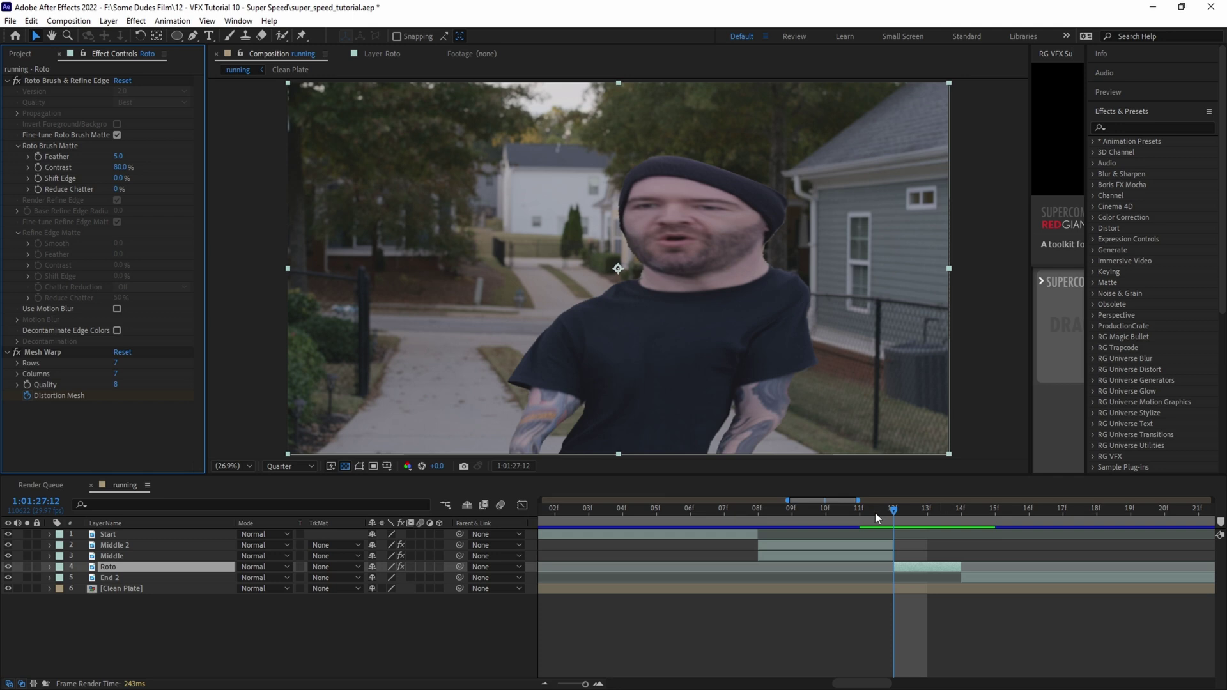
pyautogui.moveTo(875, 513); pyautogui.dragTo(895, 533)
pyautogui.hotkey('ctrl', 'space')
pyautogui.write('direc')
pyautogui.press('Return')
pyautogui.moveTo(133, 418); pyautogui.dragTo(179, 417)
pyautogui.moveTo(118, 454); pyautogui.dragTo(696, 426)
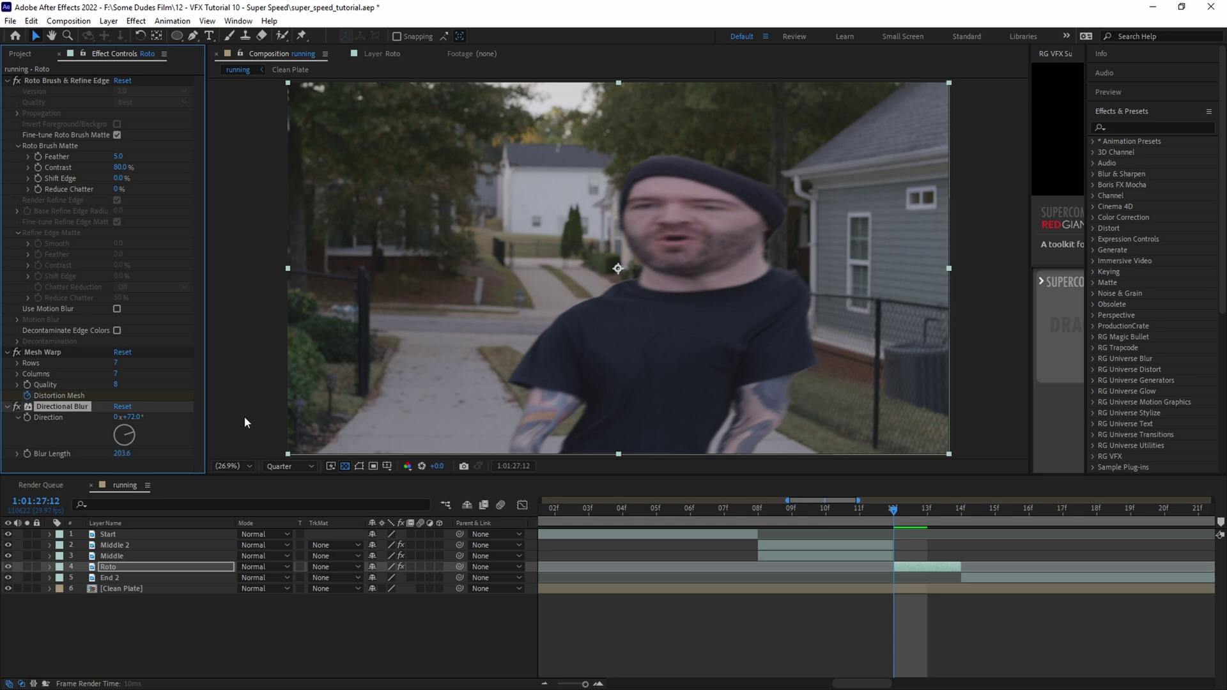
pyautogui.moveTo(121, 455); pyautogui.dragTo(376, 454)
# - Keyframe Roto's Directional Blur length at 0 on 1:01:27:14
pyautogui.press('pagedown')
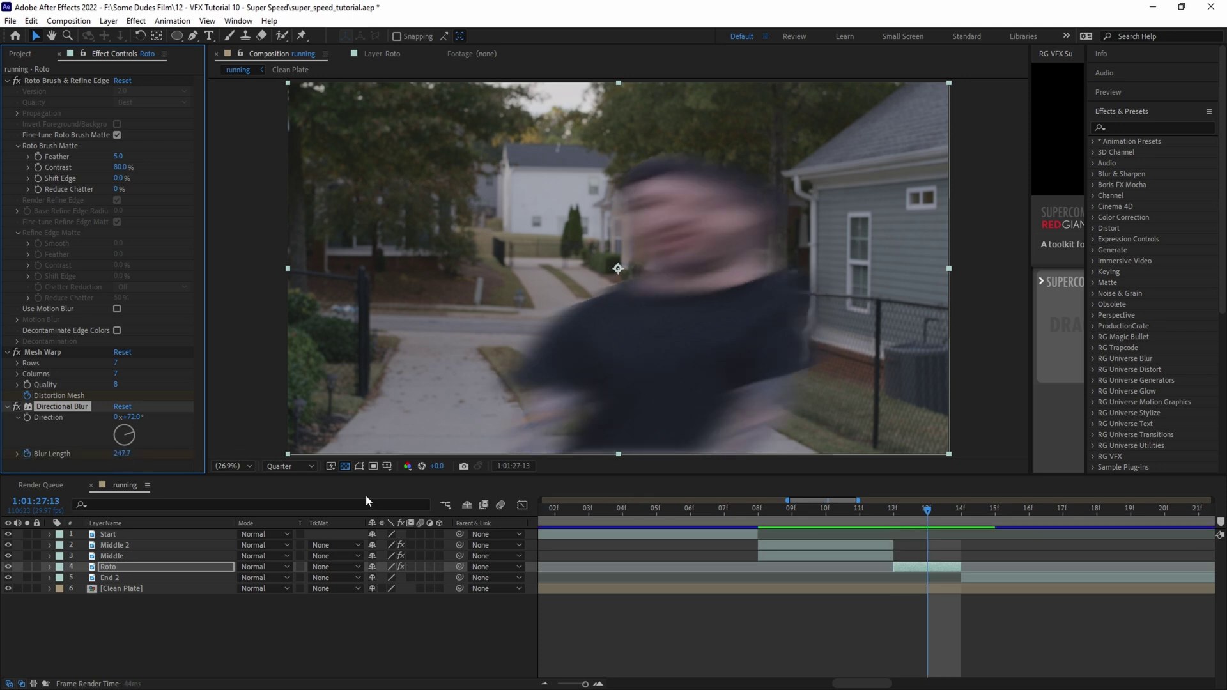
pyautogui.press('pagedown')
pyautogui.click(122, 454)
pyautogui.write('0')
pyautogui.press('Return')
pyautogui.press('pageup')
pyautogui.press('pageup')
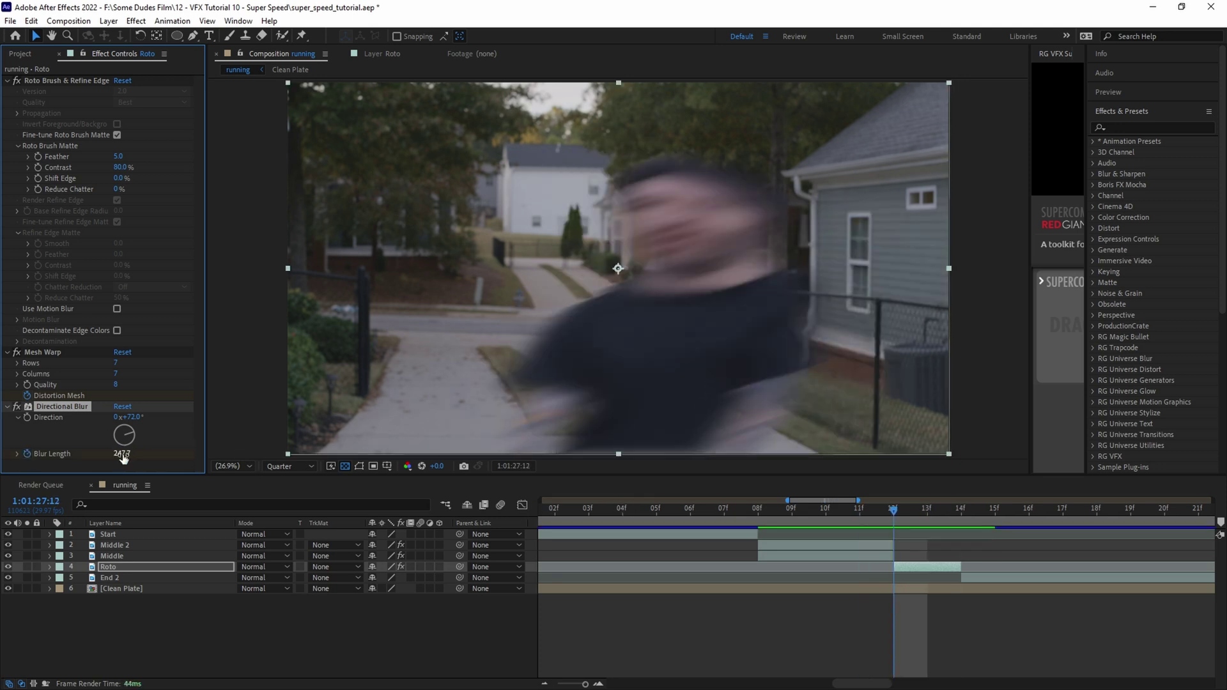
# - Keyframe the Roto layer's opacity at 75% on 1:01:27:12
pyautogui.press('t')
pyautogui.click(380, 577)
pyautogui.write('7')
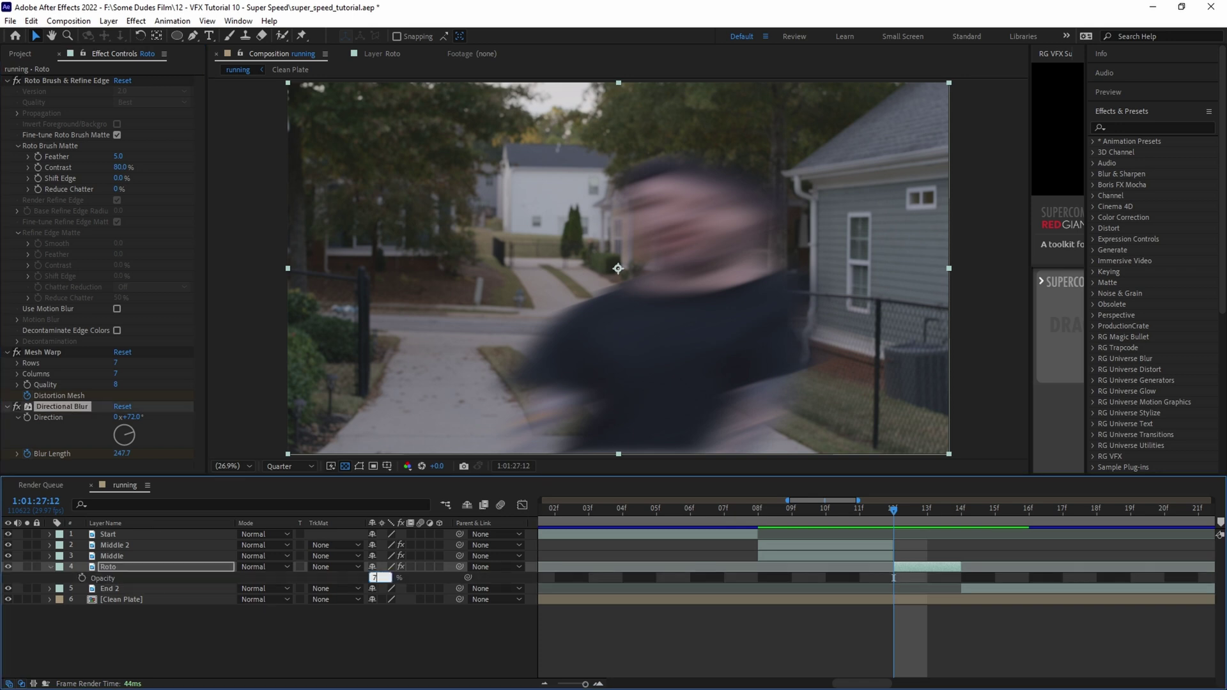
pyautogui.write('5')
pyautogui.press('Return')
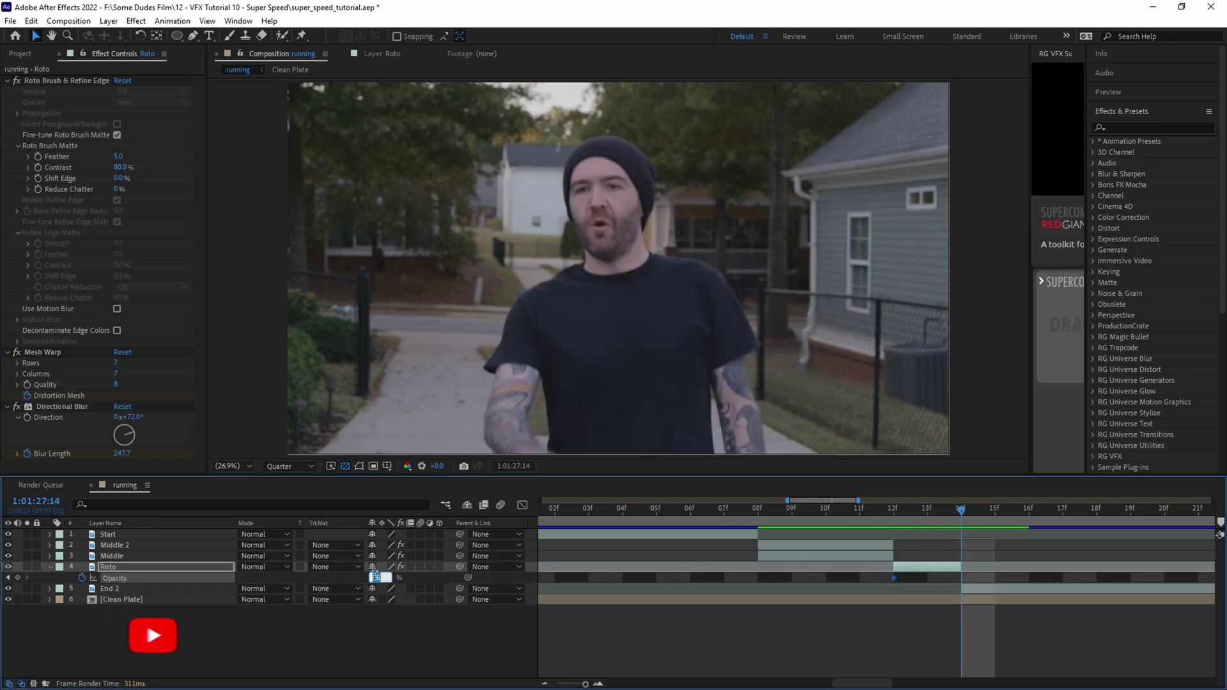